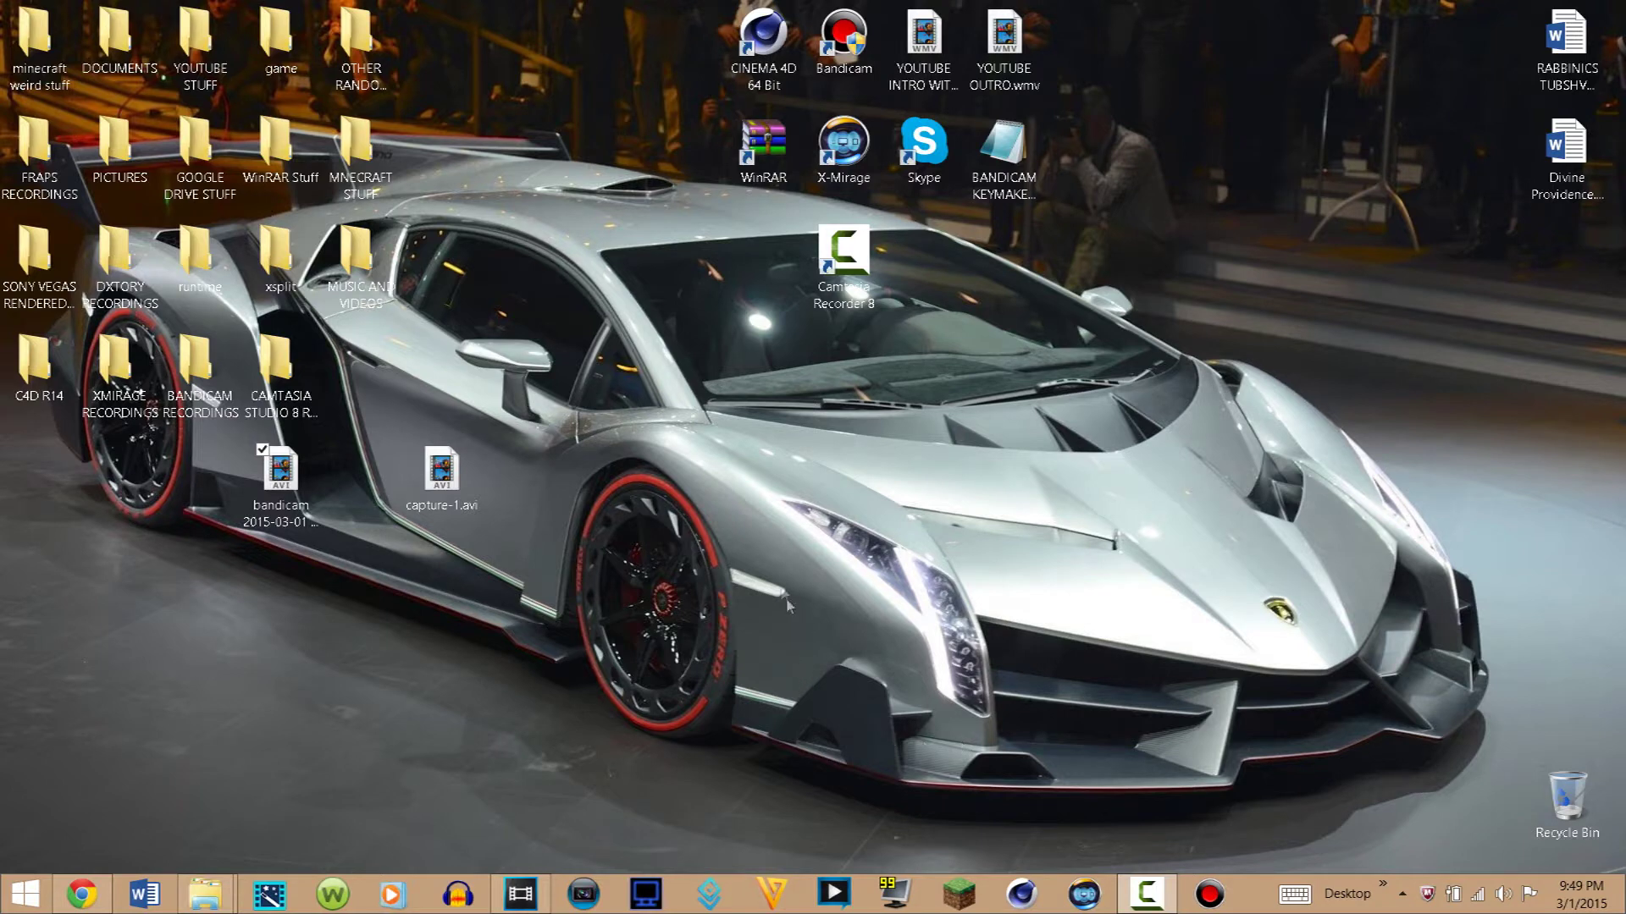
Step: Restore the untitled Vegas Pro 13.0 trial project from the taskbar
left_click(520, 894)
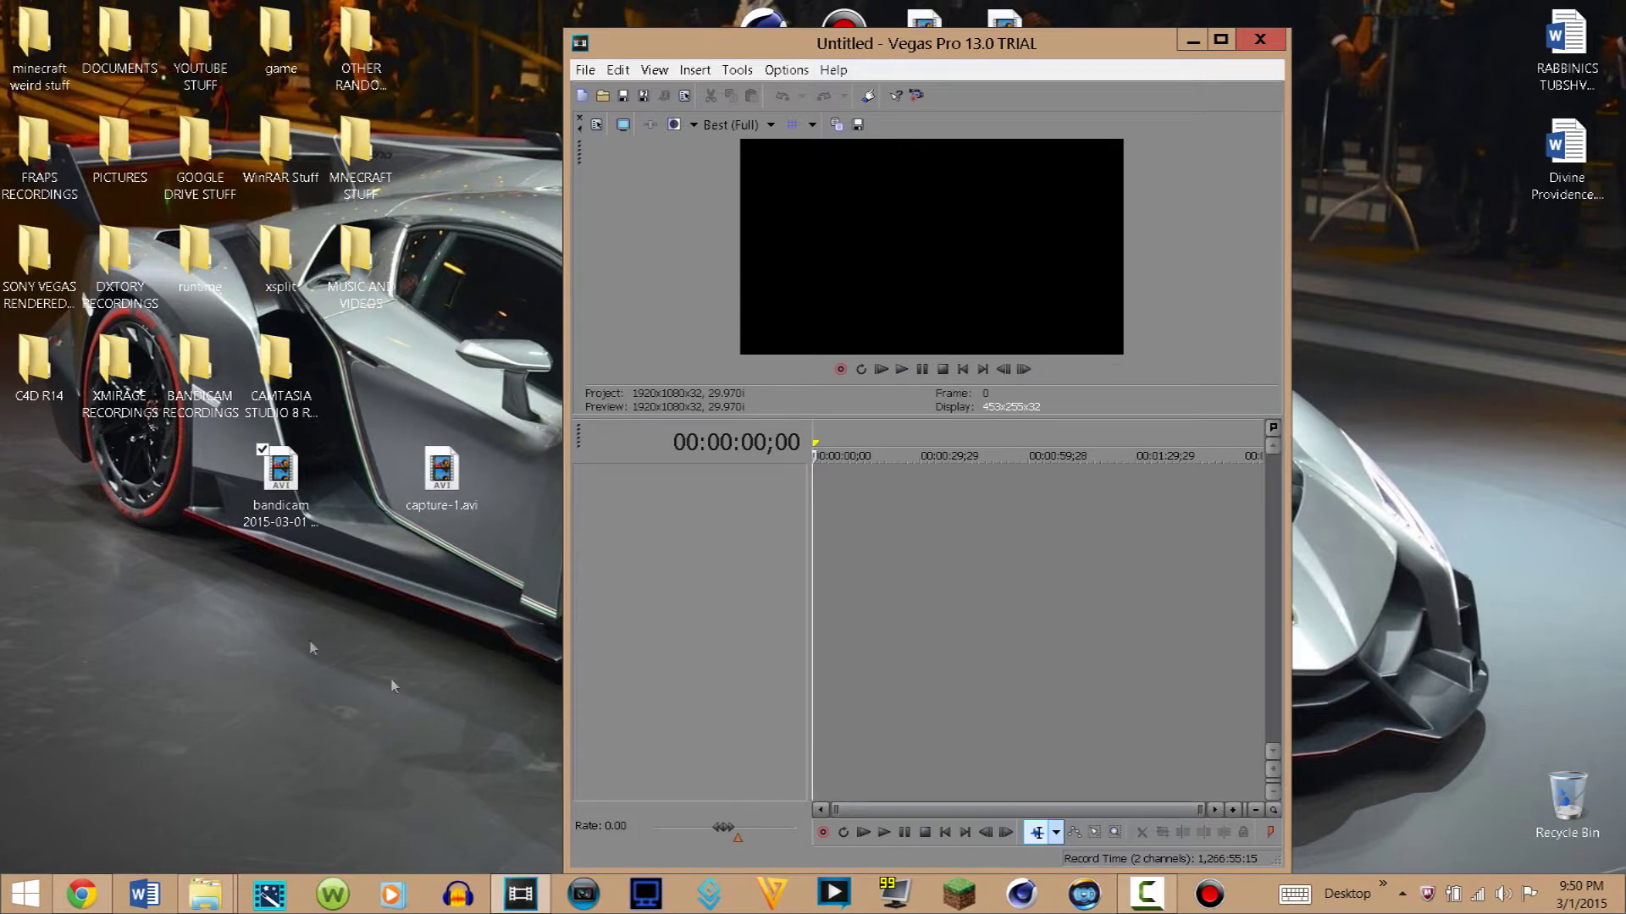
Step: Try dropping capture-1.avi and the bandicam AVI onto the Vegas timeline, then minimize Vegas
left_click(467, 413)
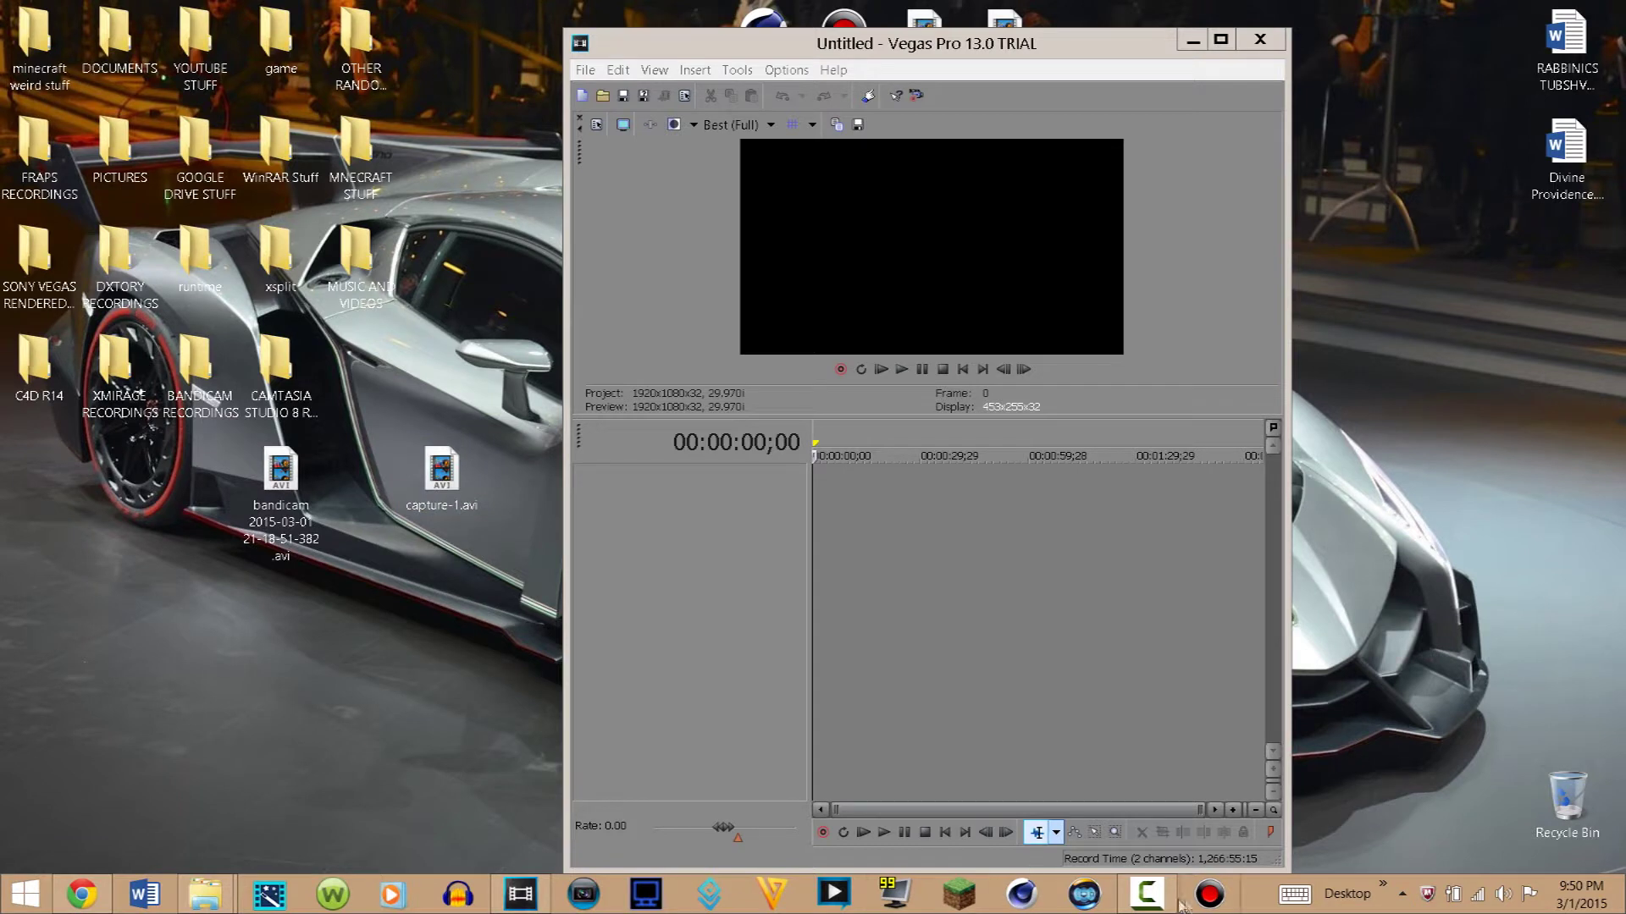
left_click(464, 489)
left_click_drag(965, 569, 279, 500)
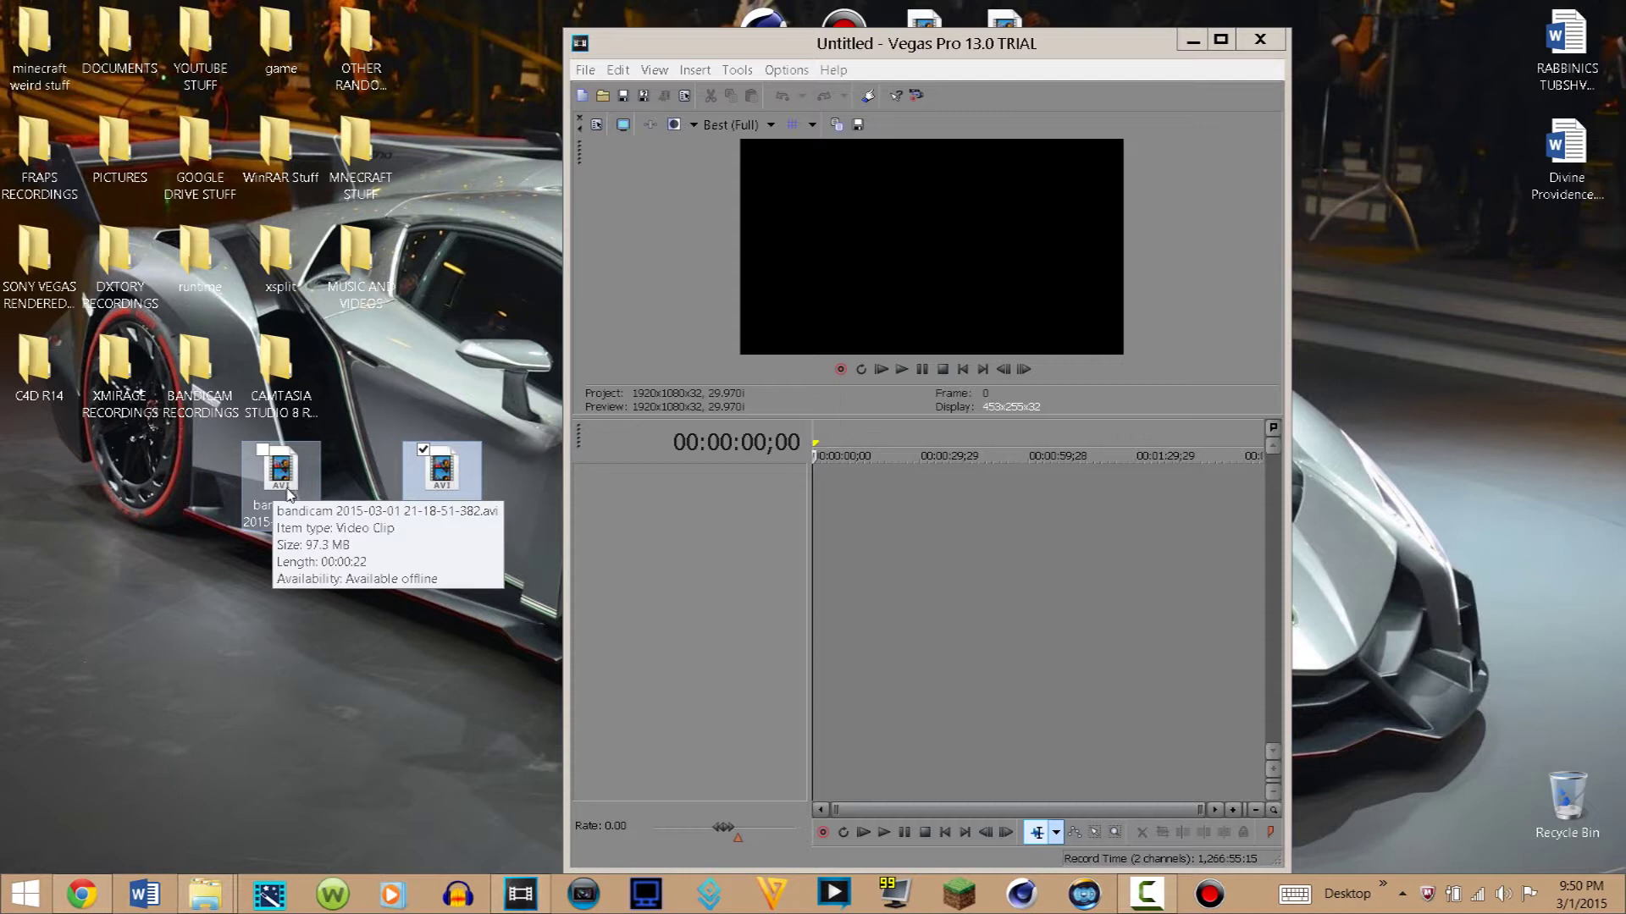
mouse_move(286, 500)
left_mouse_down()
mouse_move(529, 484)
mouse_move(889, 508)
mouse_move(932, 579)
mouse_move(938, 551)
mouse_move(1031, 498)
mouse_move(281, 483)
left_mouse_up()
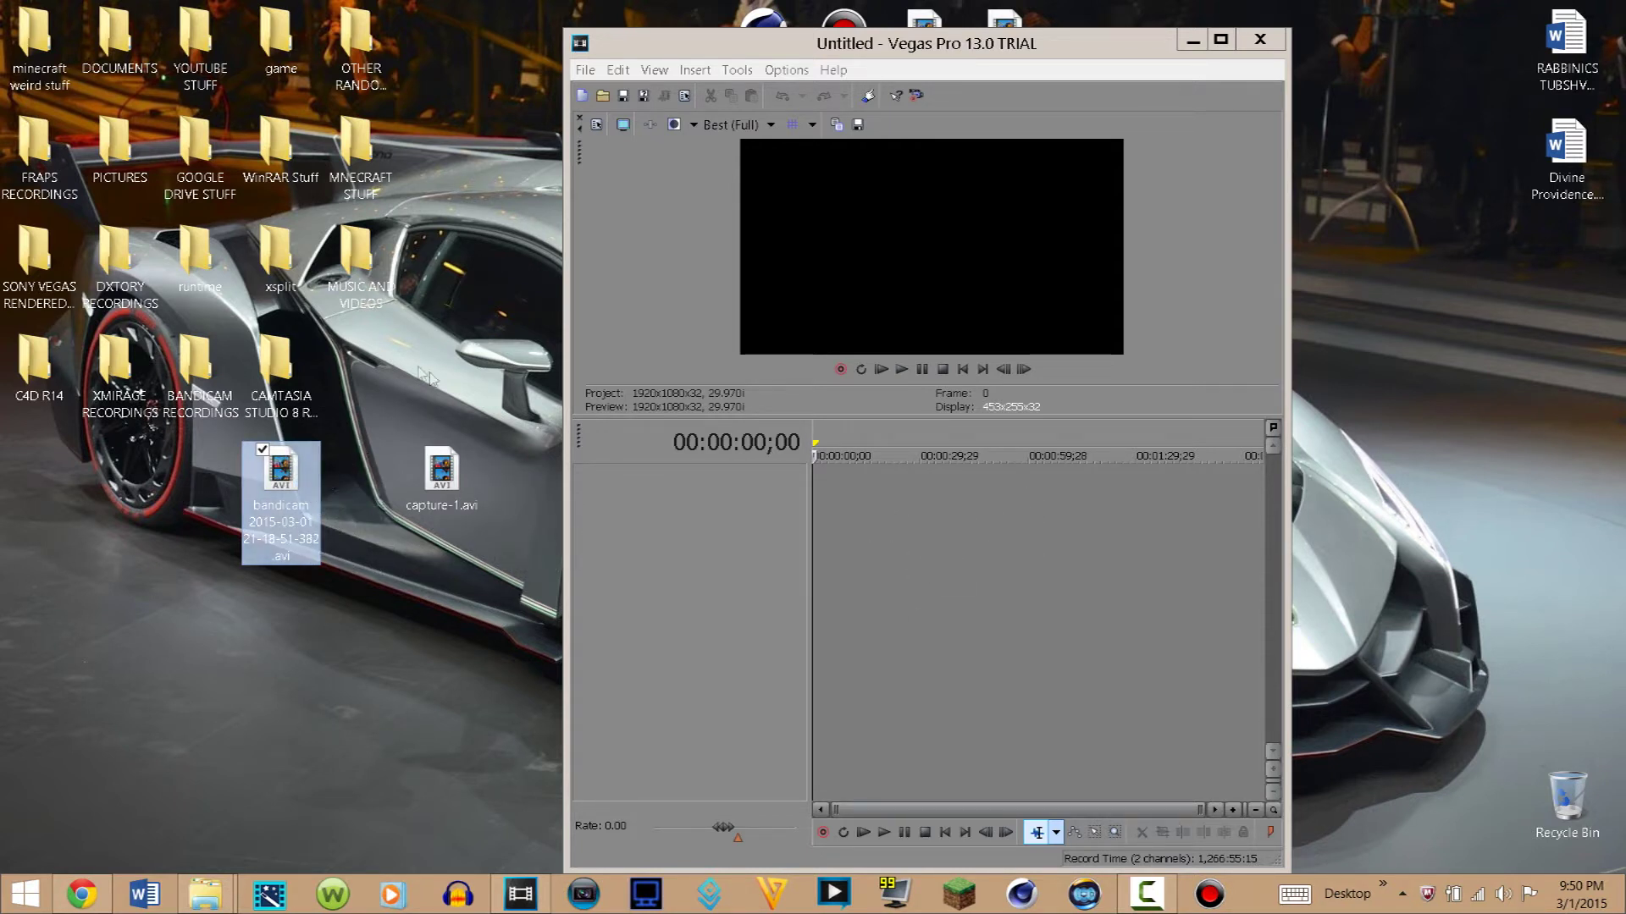
left_click(1189, 42)
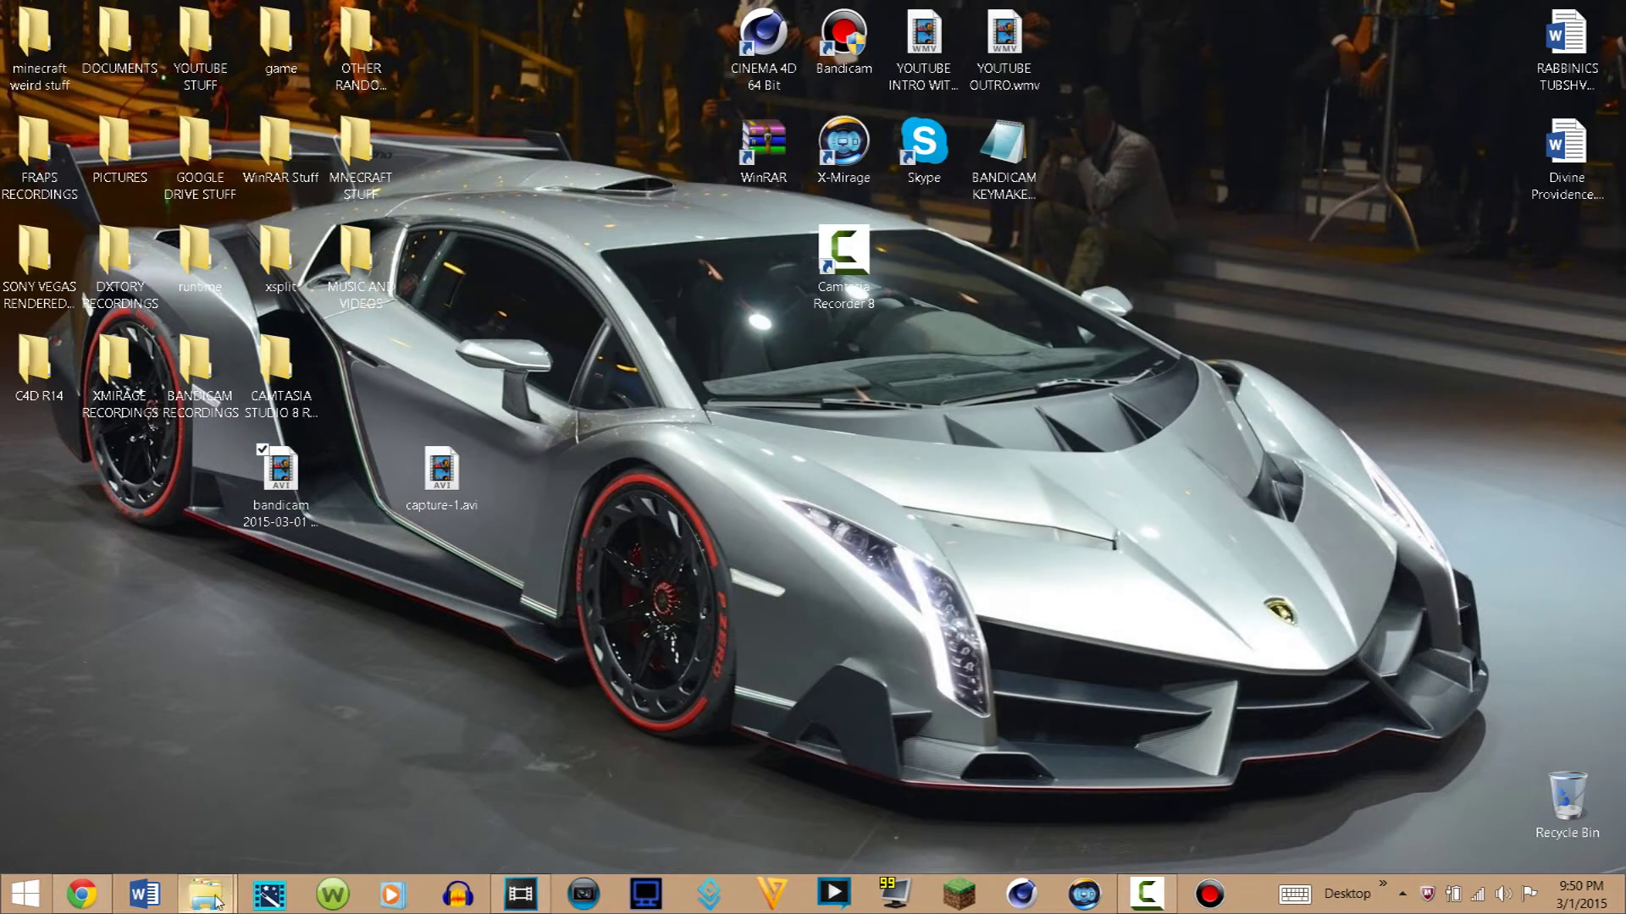
Step: Close the Camtasia recordings and old aviplug Explorer windows, then open This PC maximized
mouse_move(205, 893)
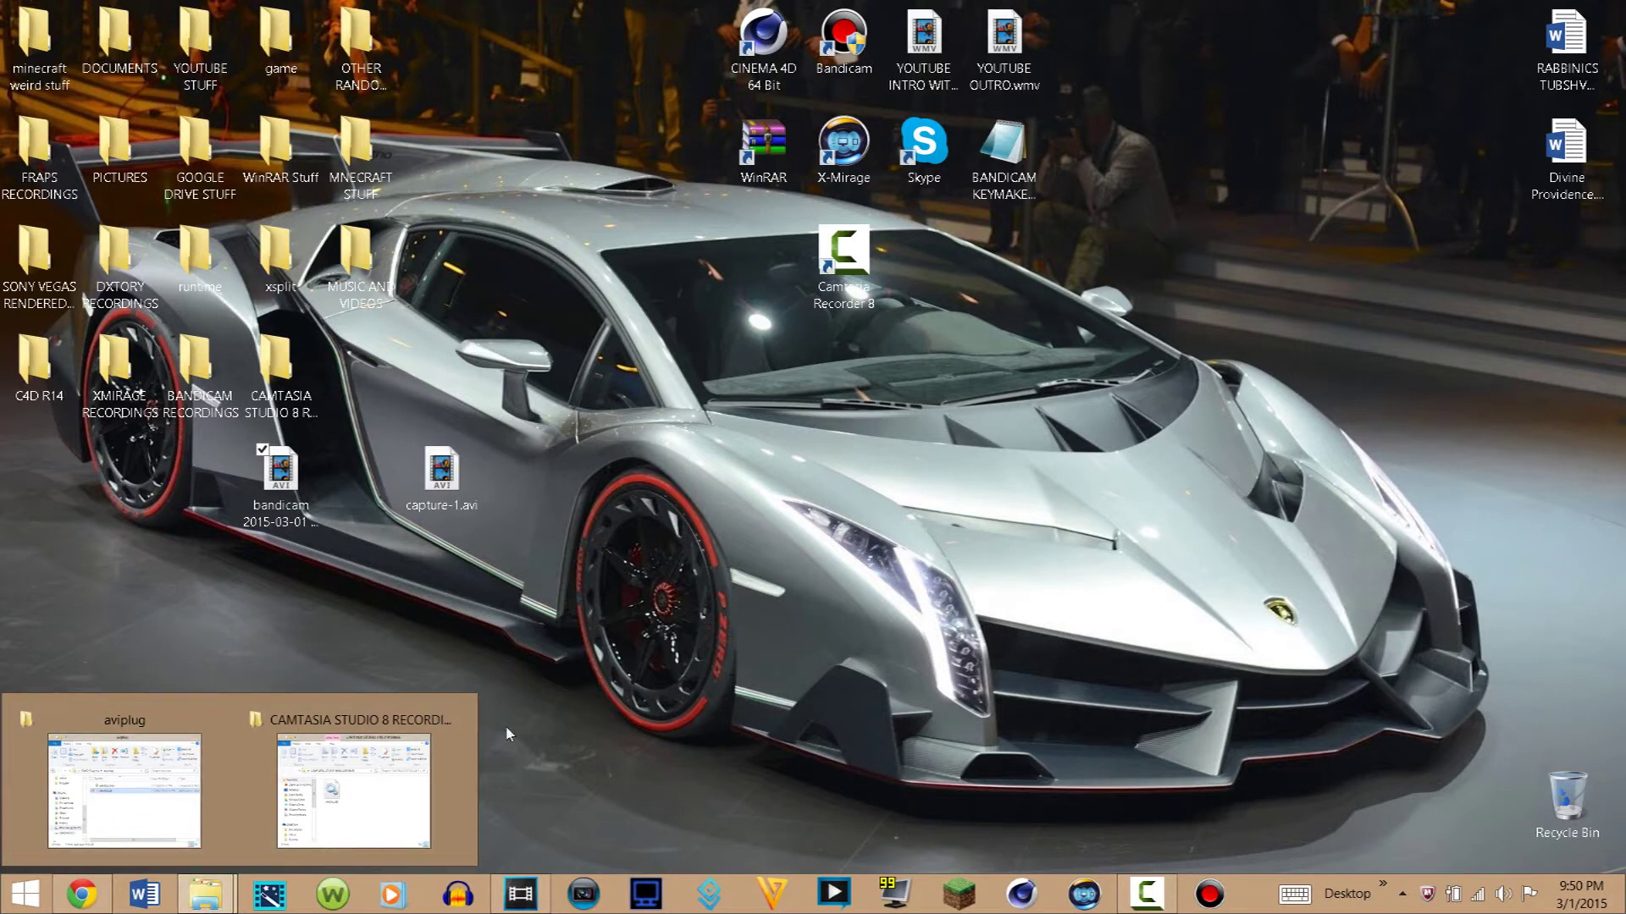
left_click(458, 720)
left_click(302, 722)
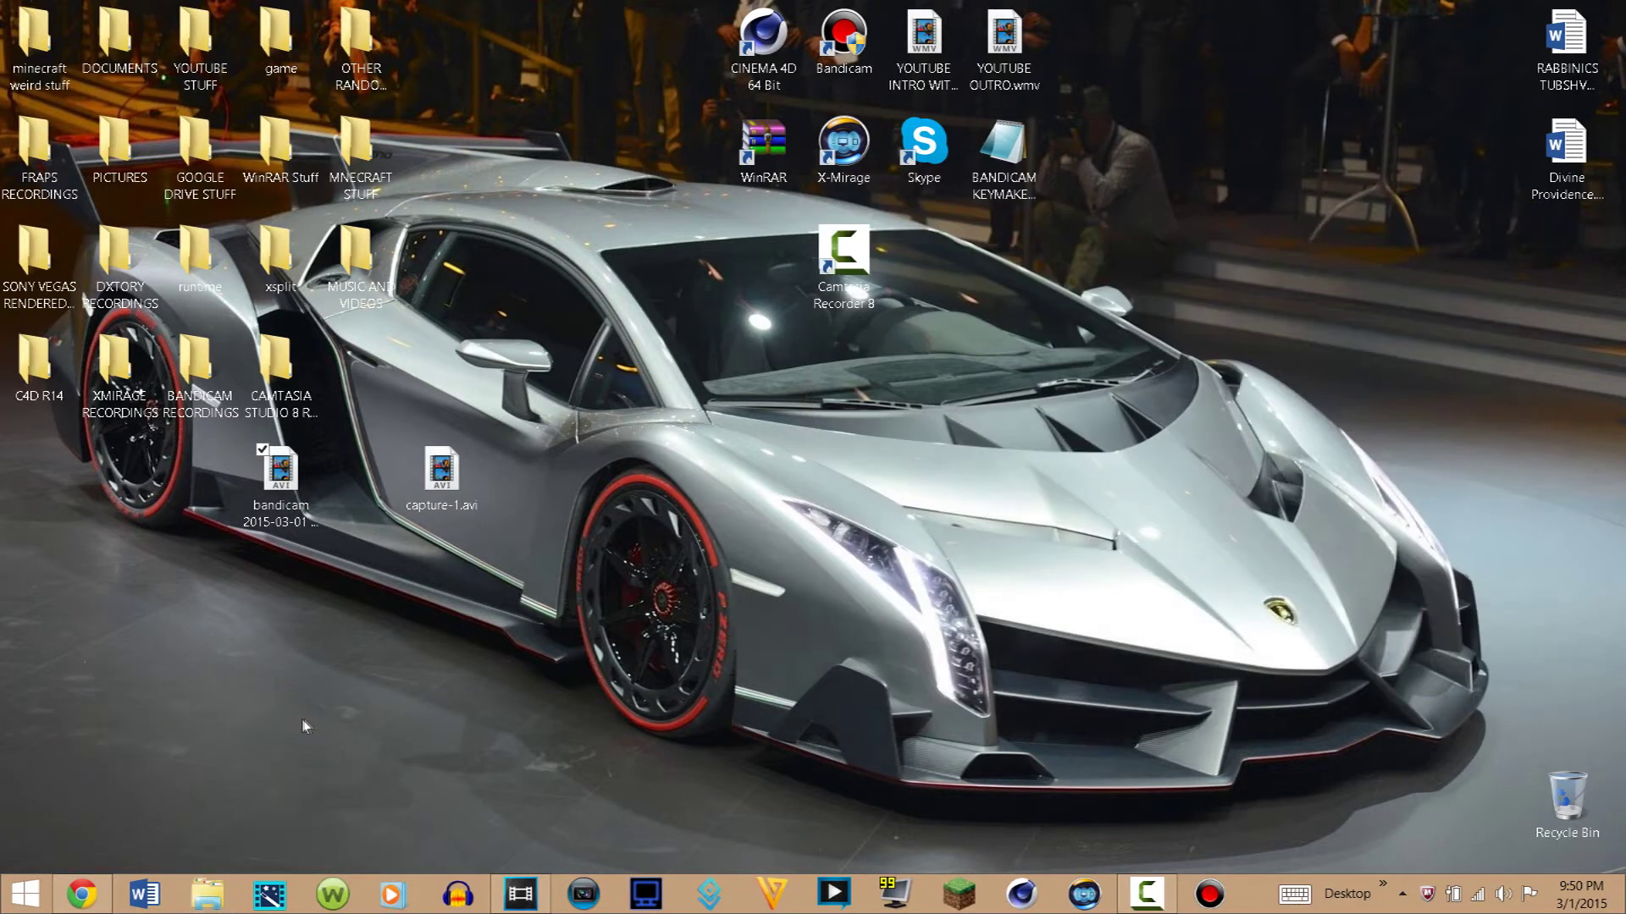
left_click(208, 893)
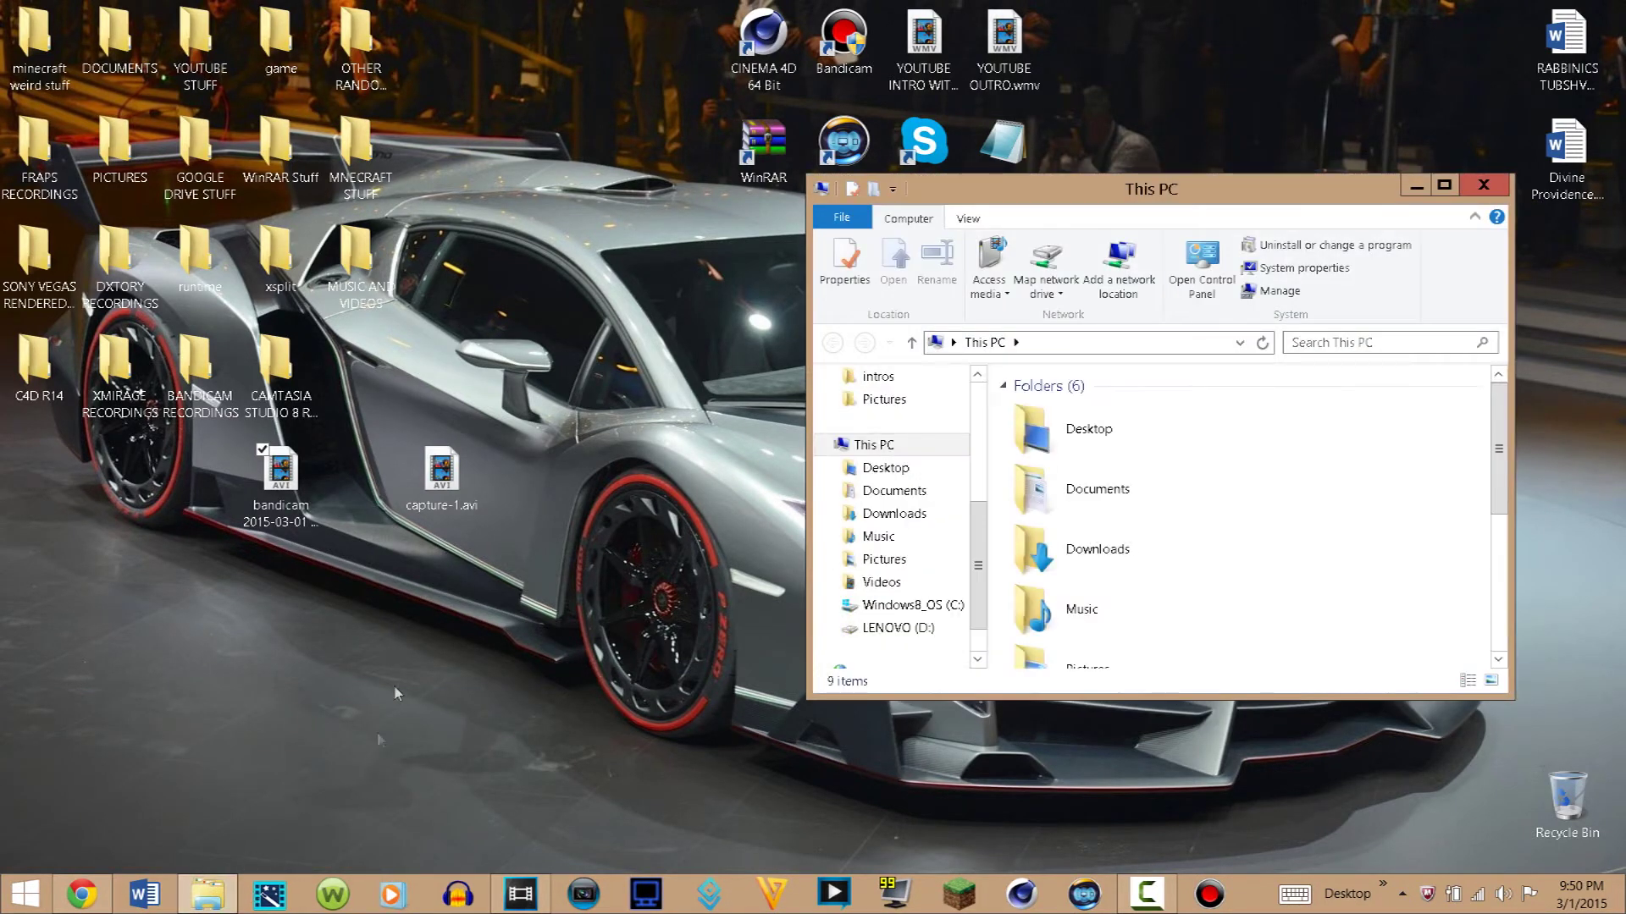
left_click(1443, 185)
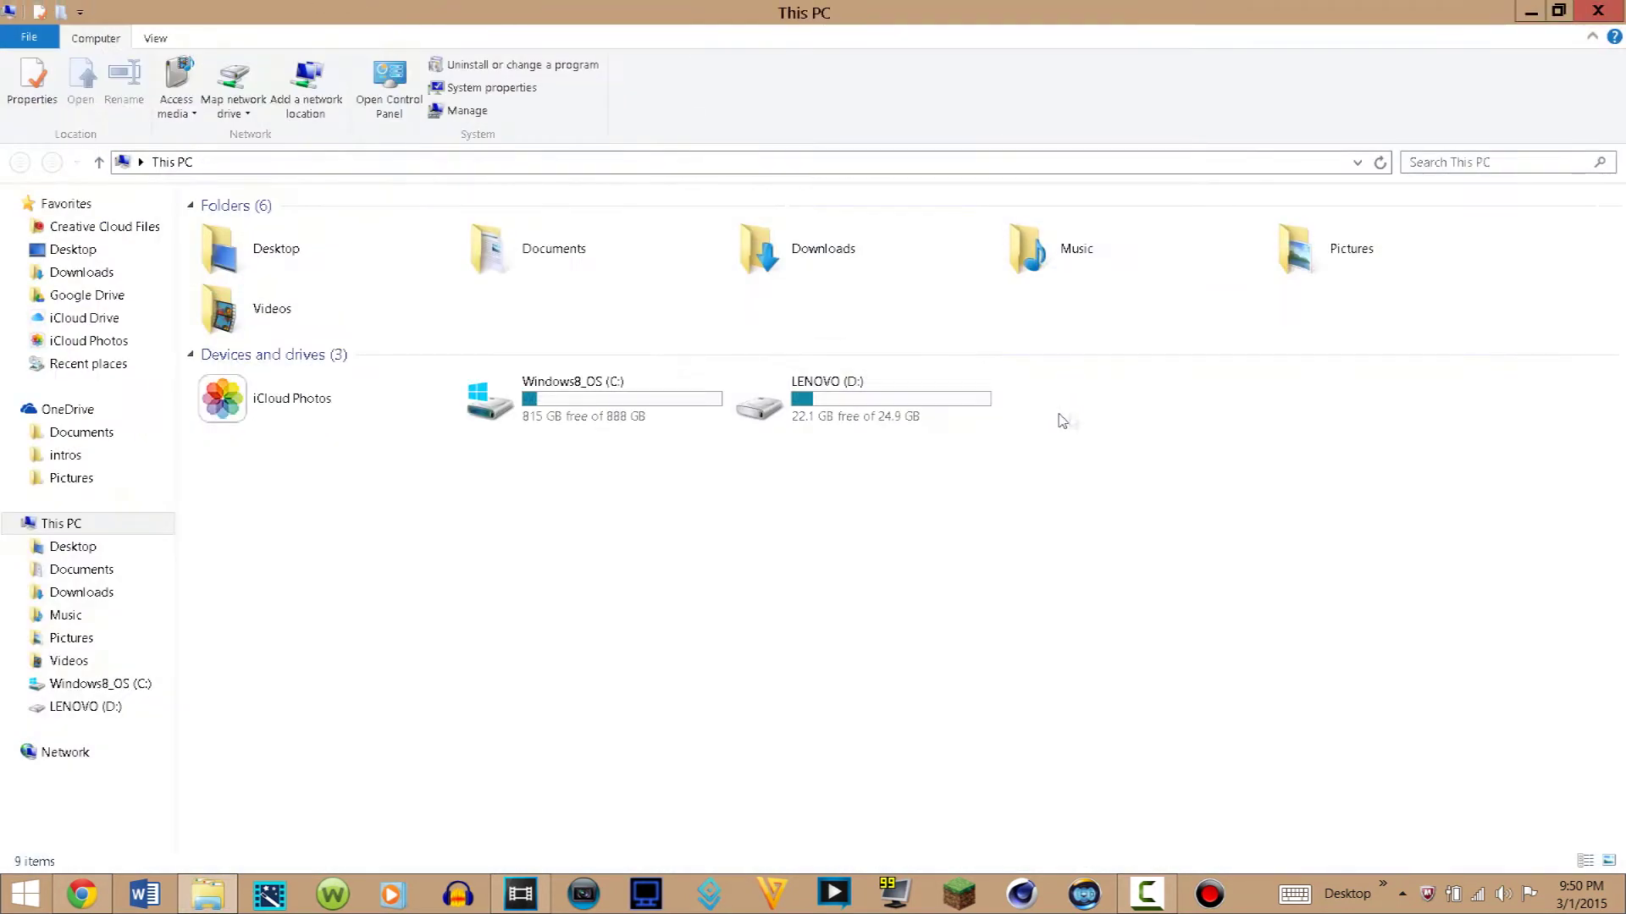
Step: Navigate to C:\Program Files\Sony\Vegas Pro 13.0\FileIO Plug-Ins\aviplug
double_click(593, 388)
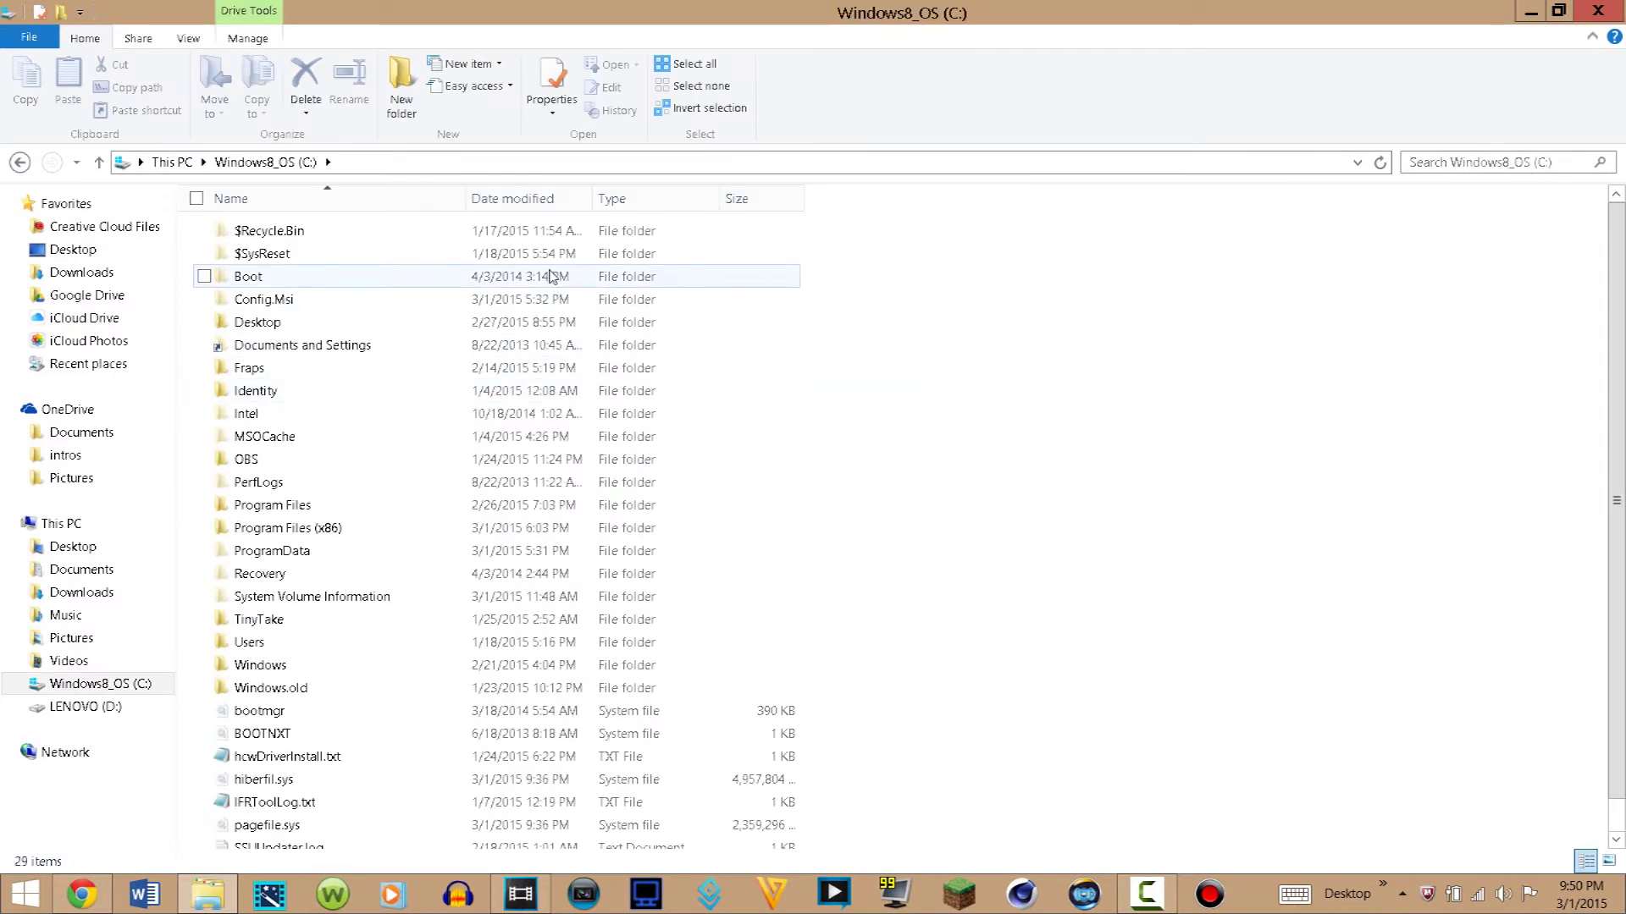
double_click(309, 506)
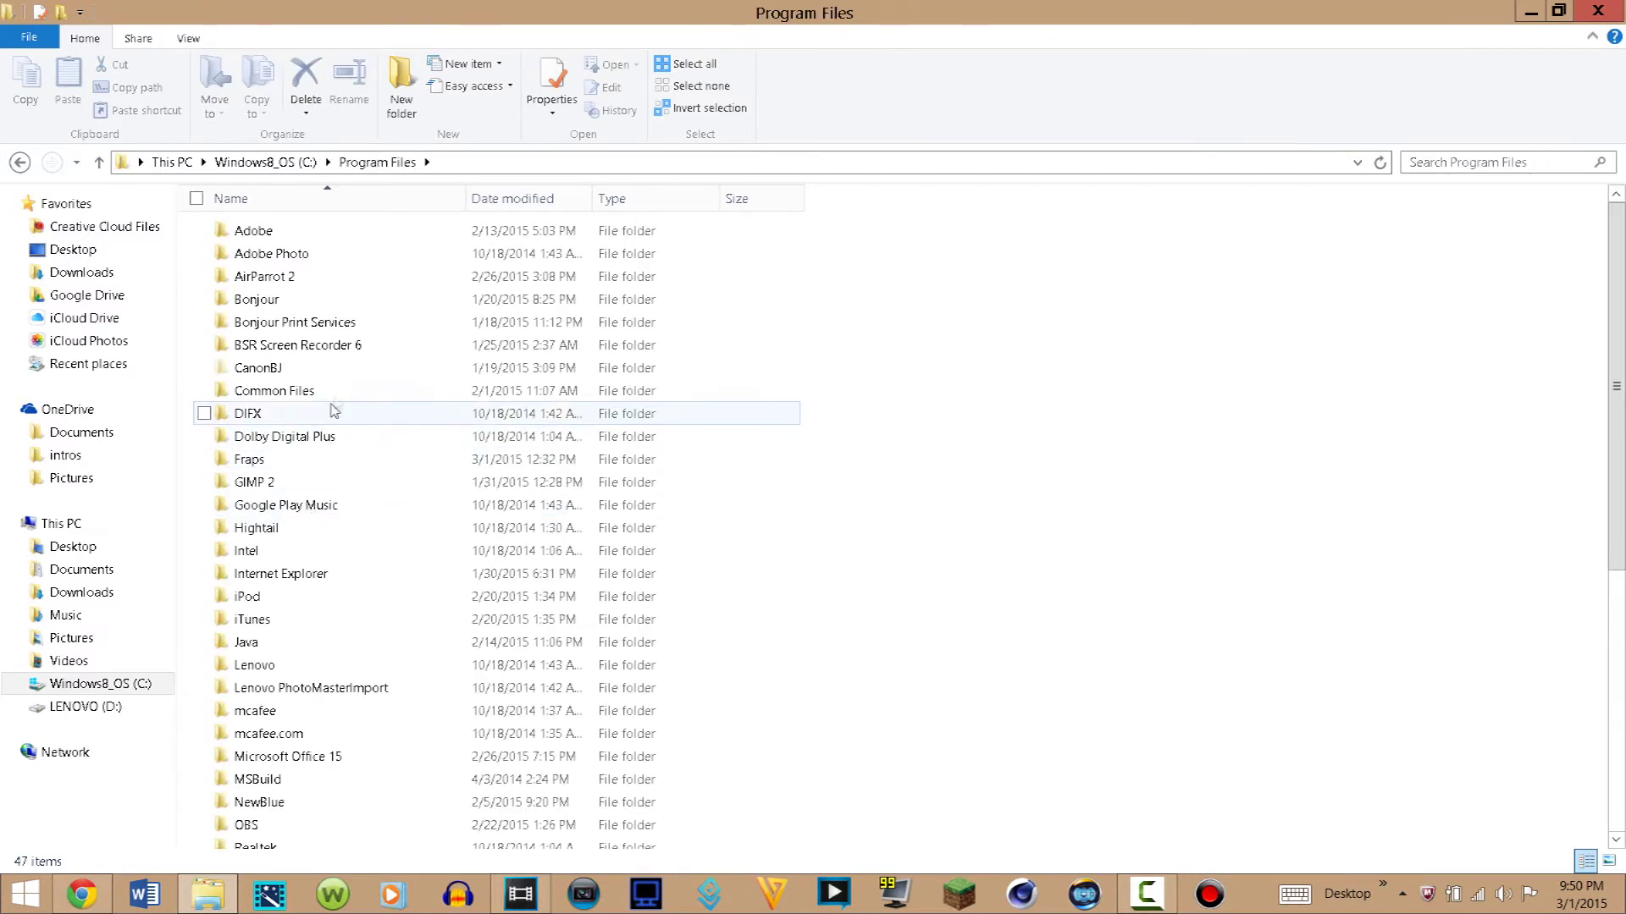
scroll(338, 394, "down", 3)
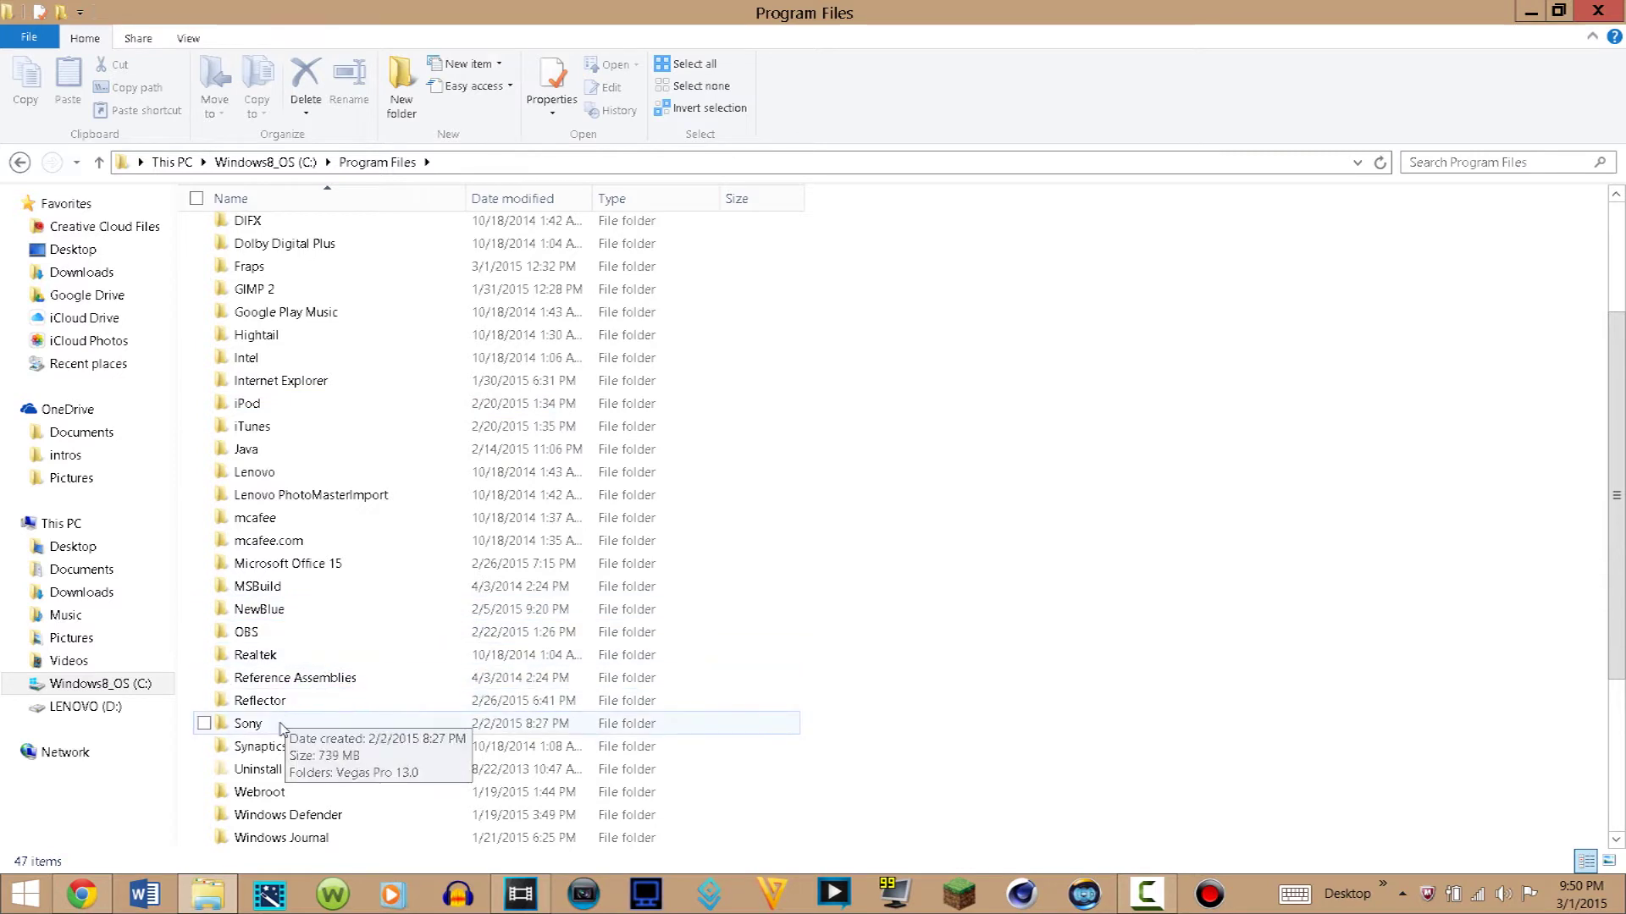
double_click(279, 725)
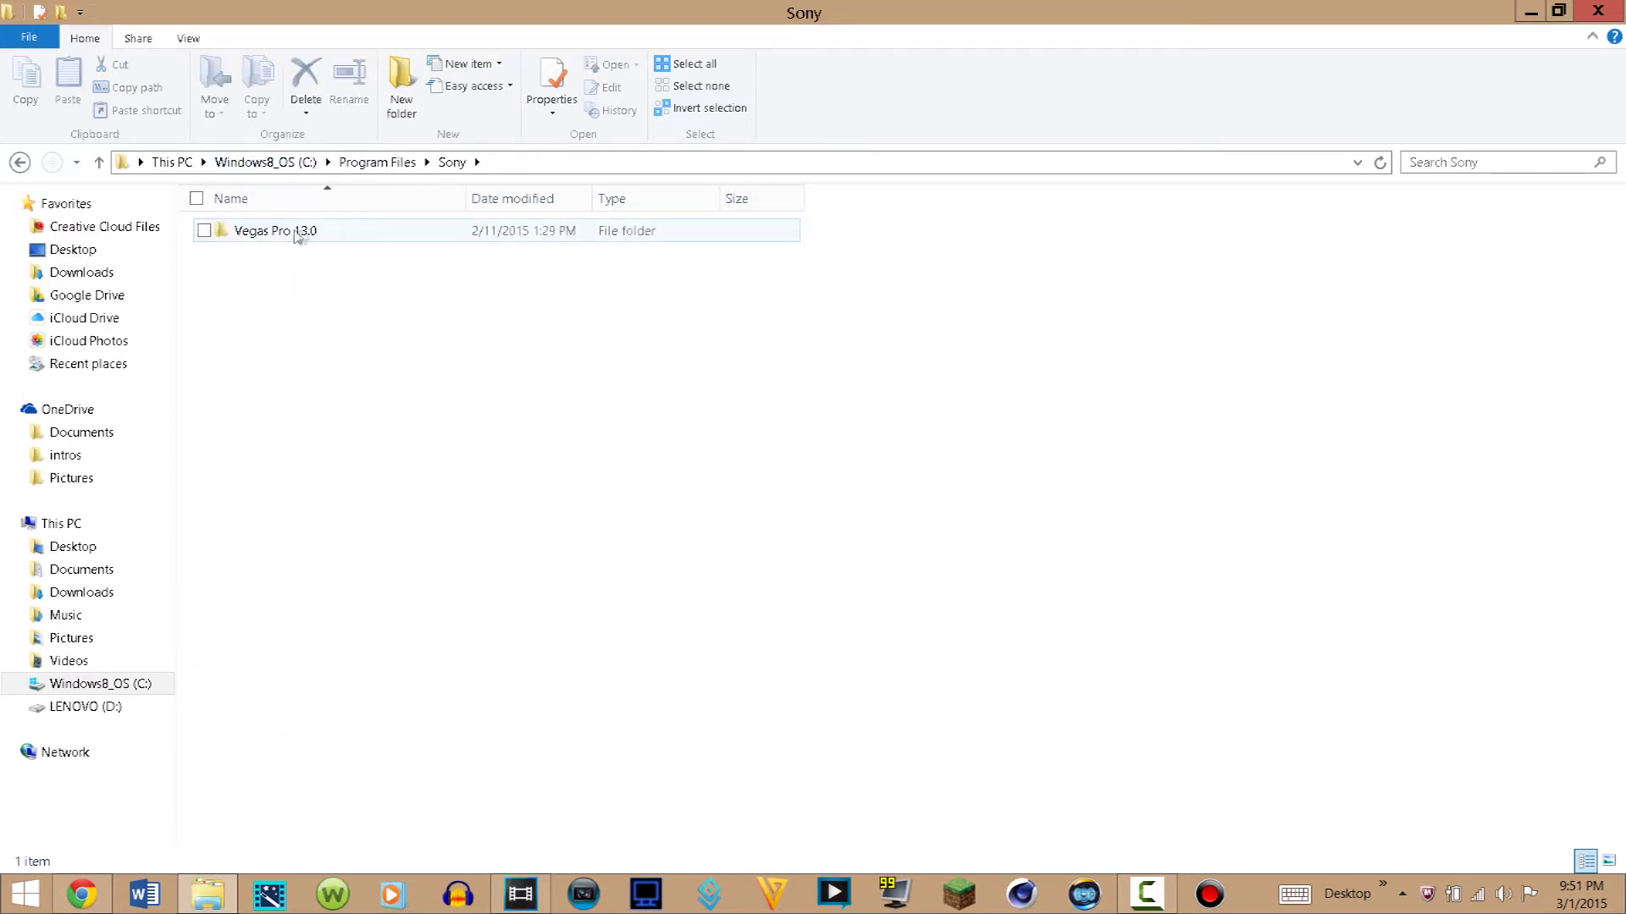
double_click(307, 234)
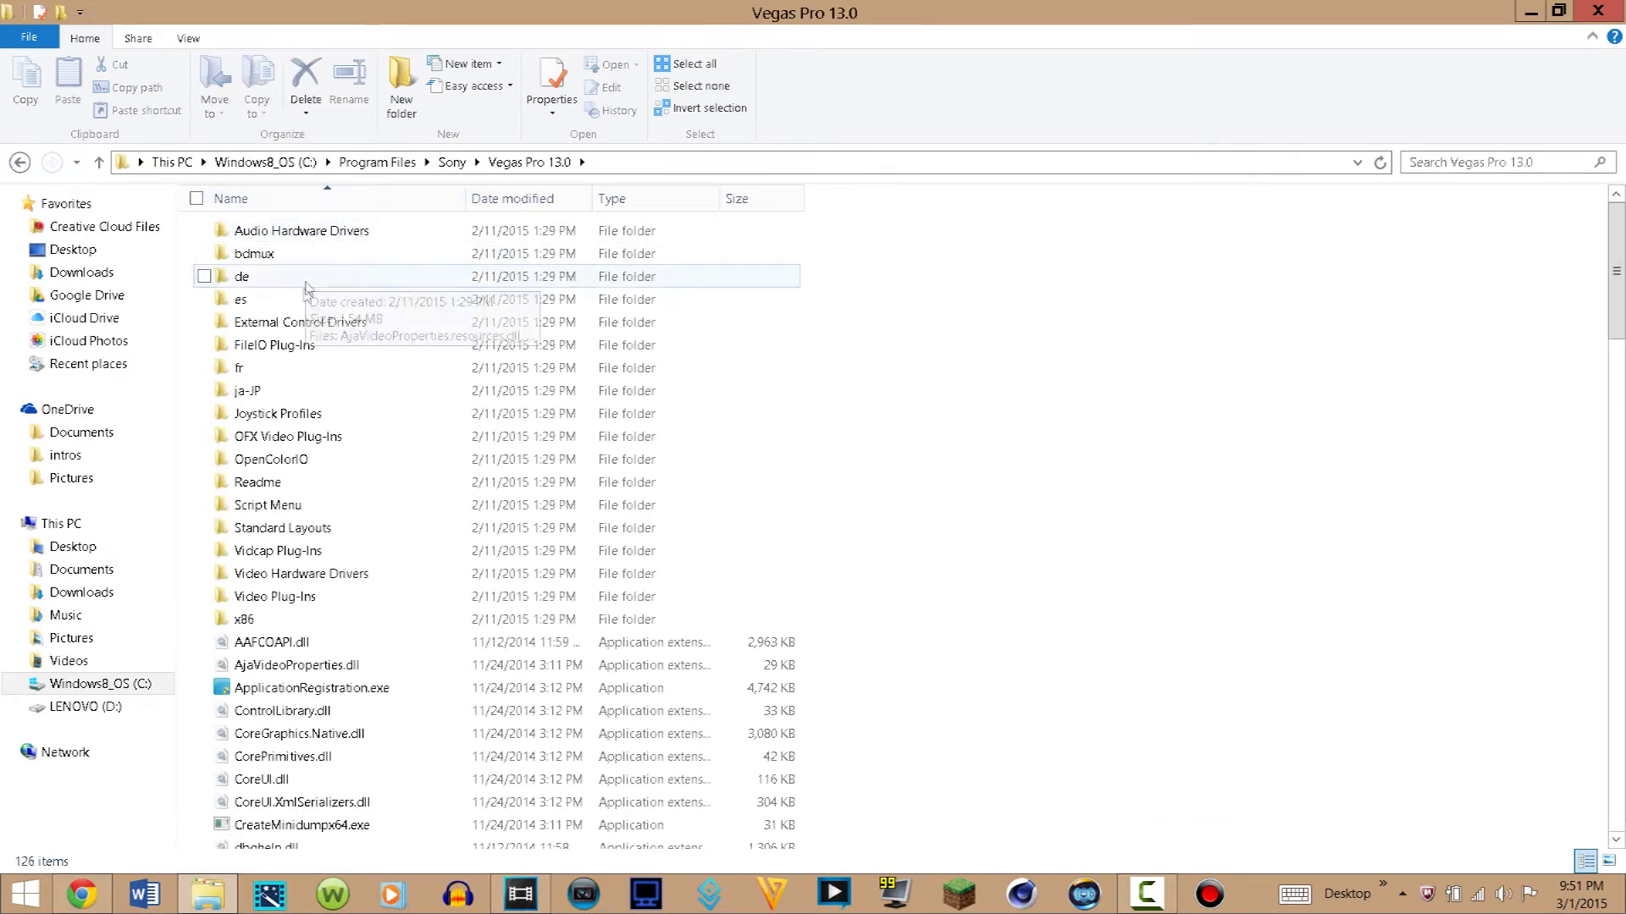
double_click(291, 347)
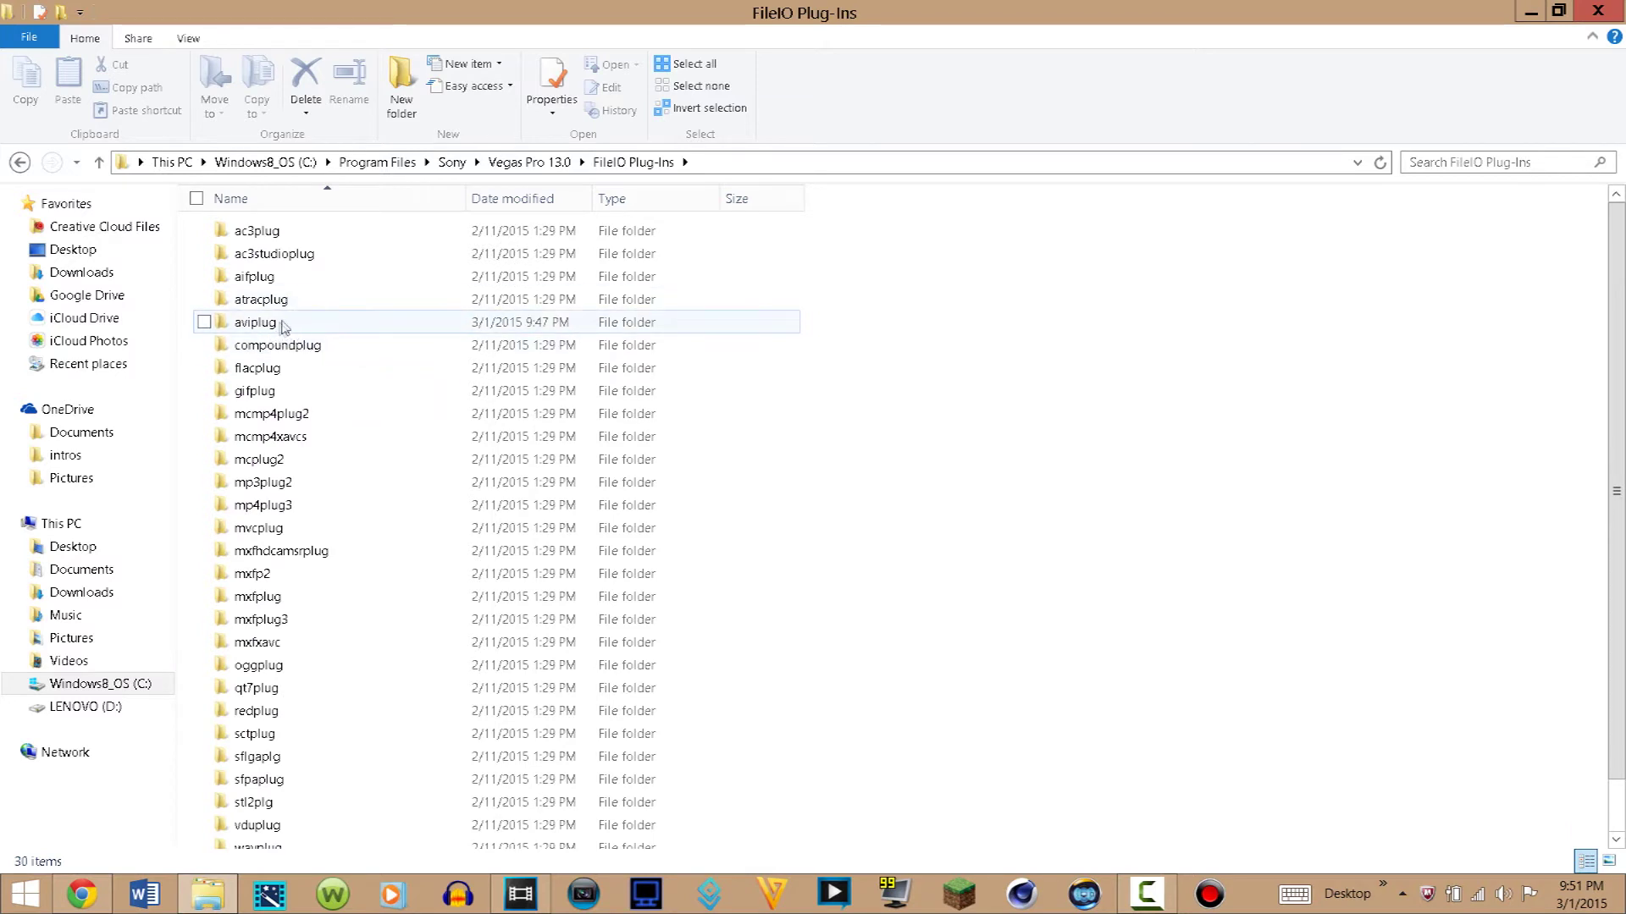
double_click(282, 327)
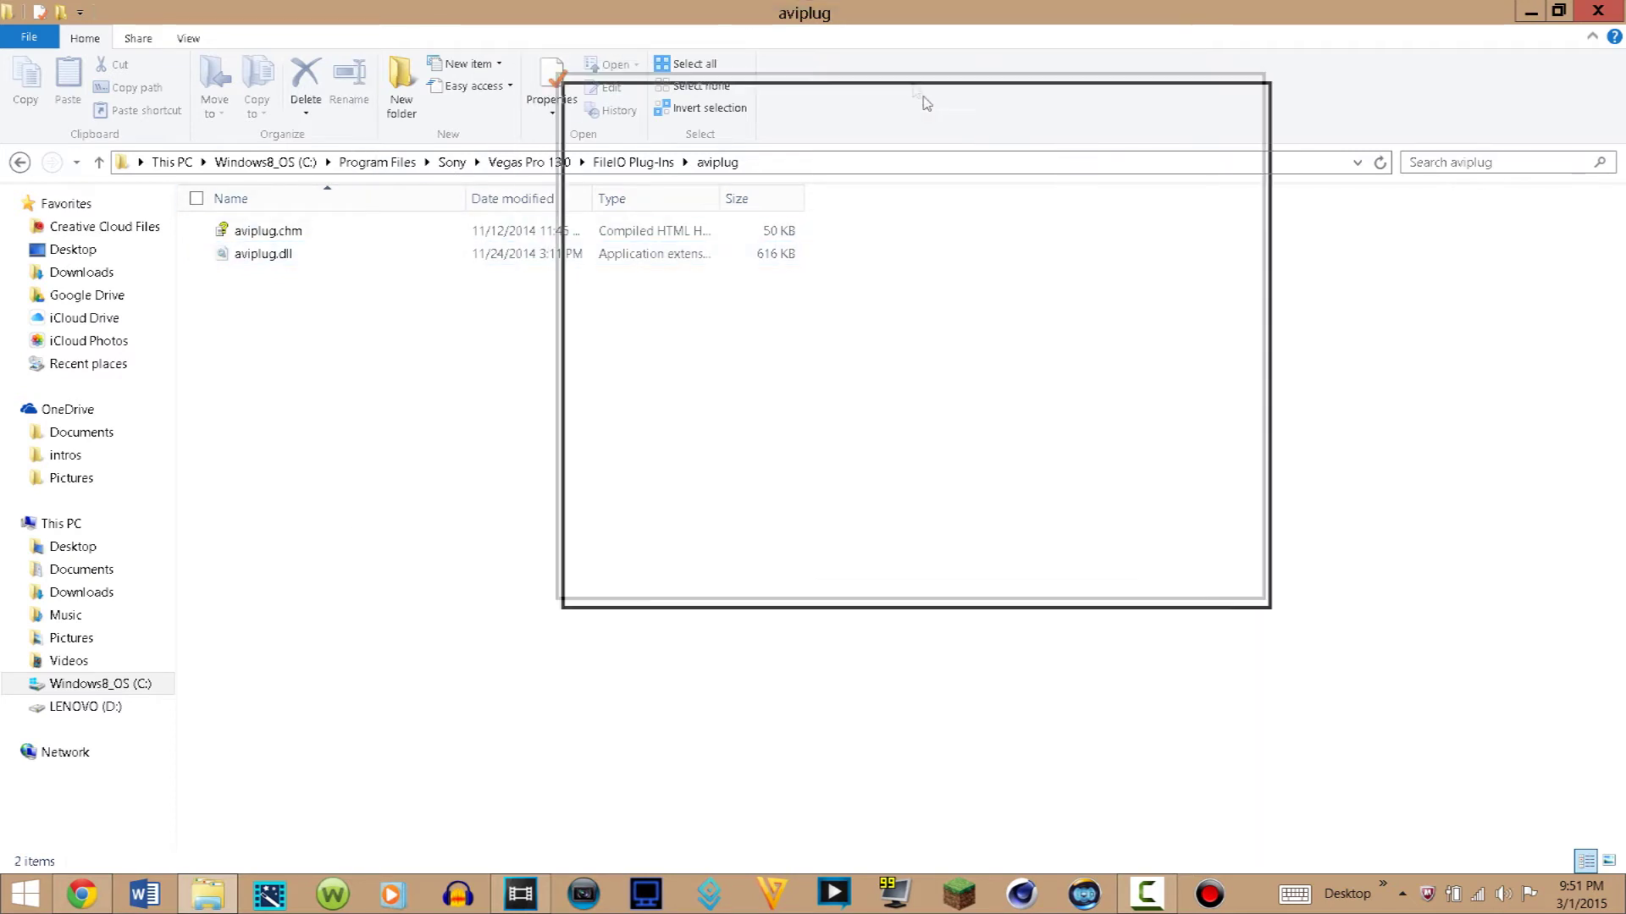
Step: Move the old aviplug.dll onto the desktop, granting administrator permission
key("super+Down")
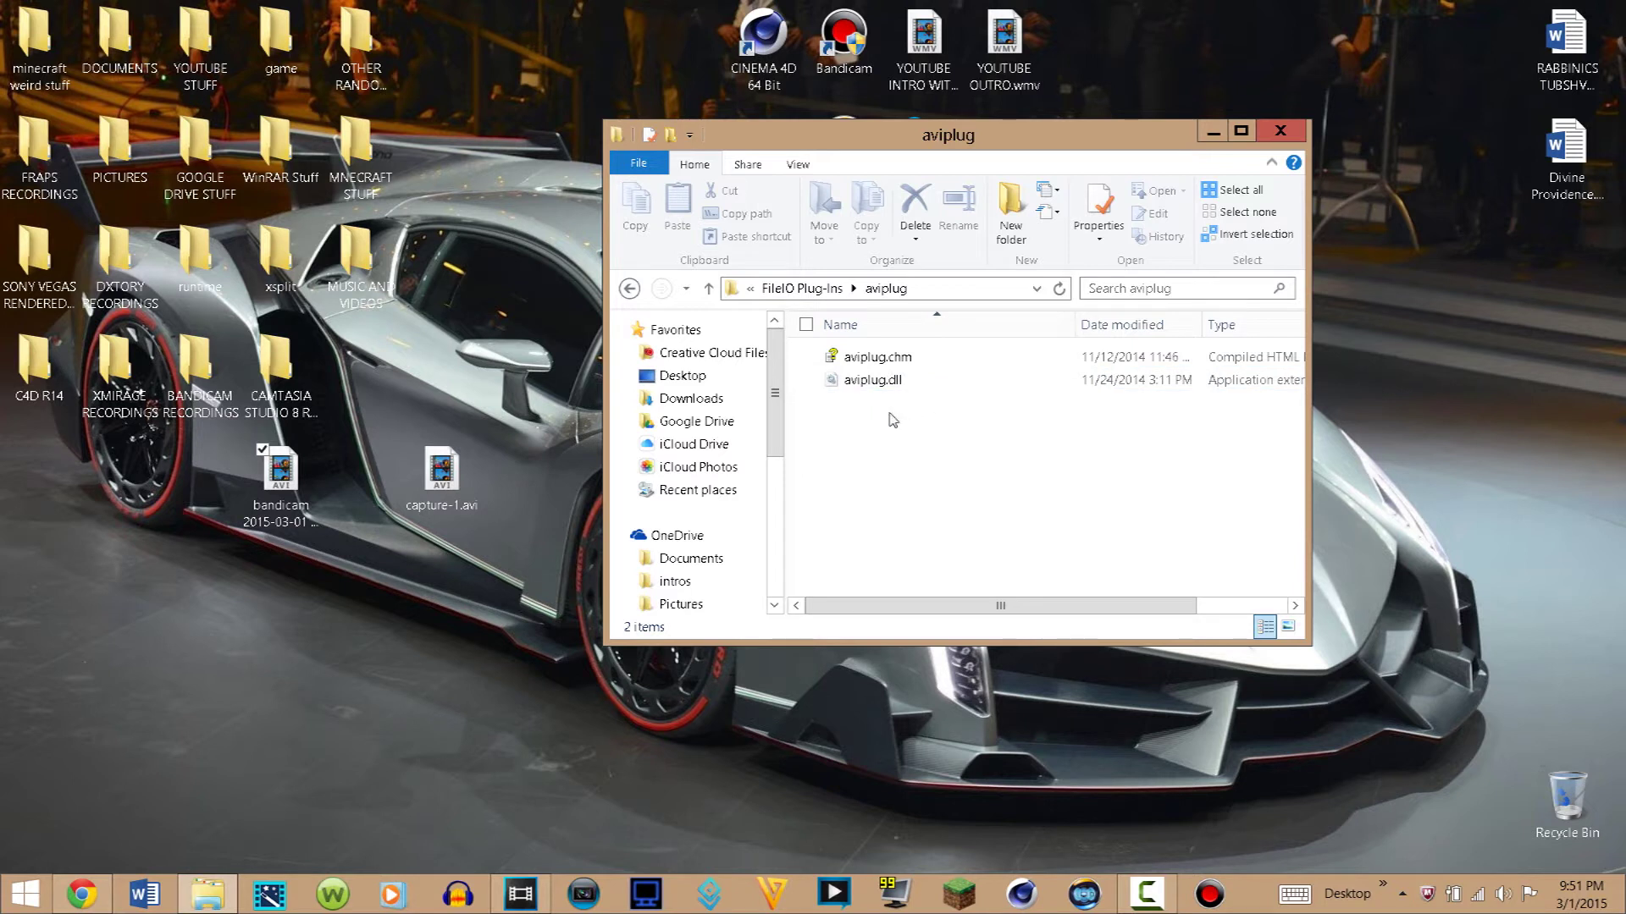
mouse_move(875, 382)
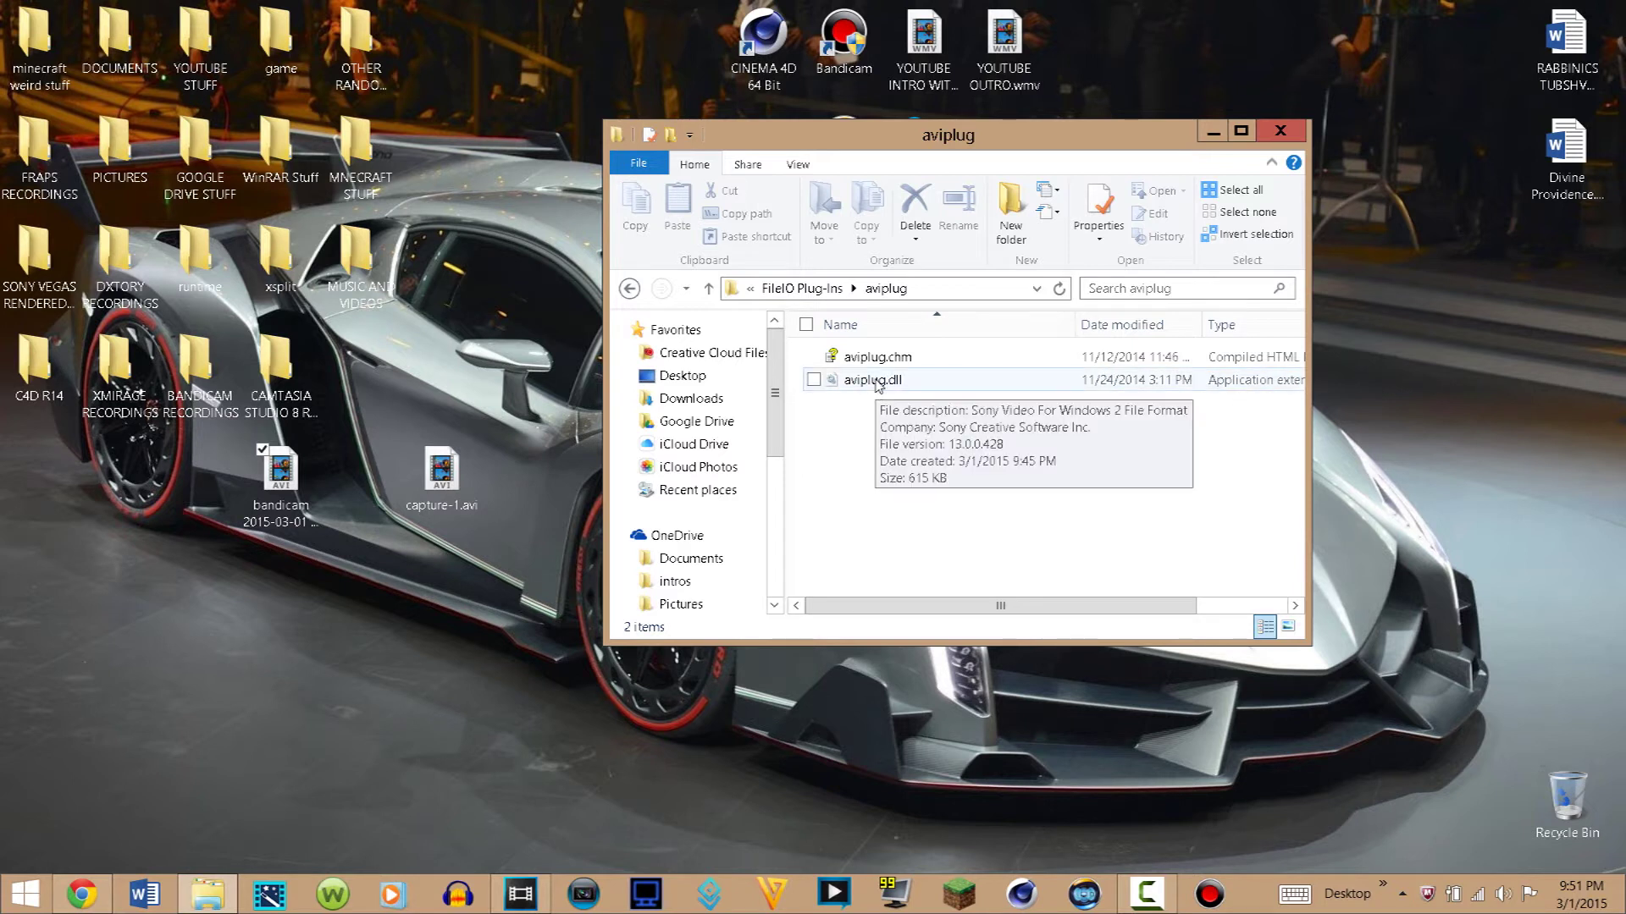
left_click_drag(877, 381, 279, 491)
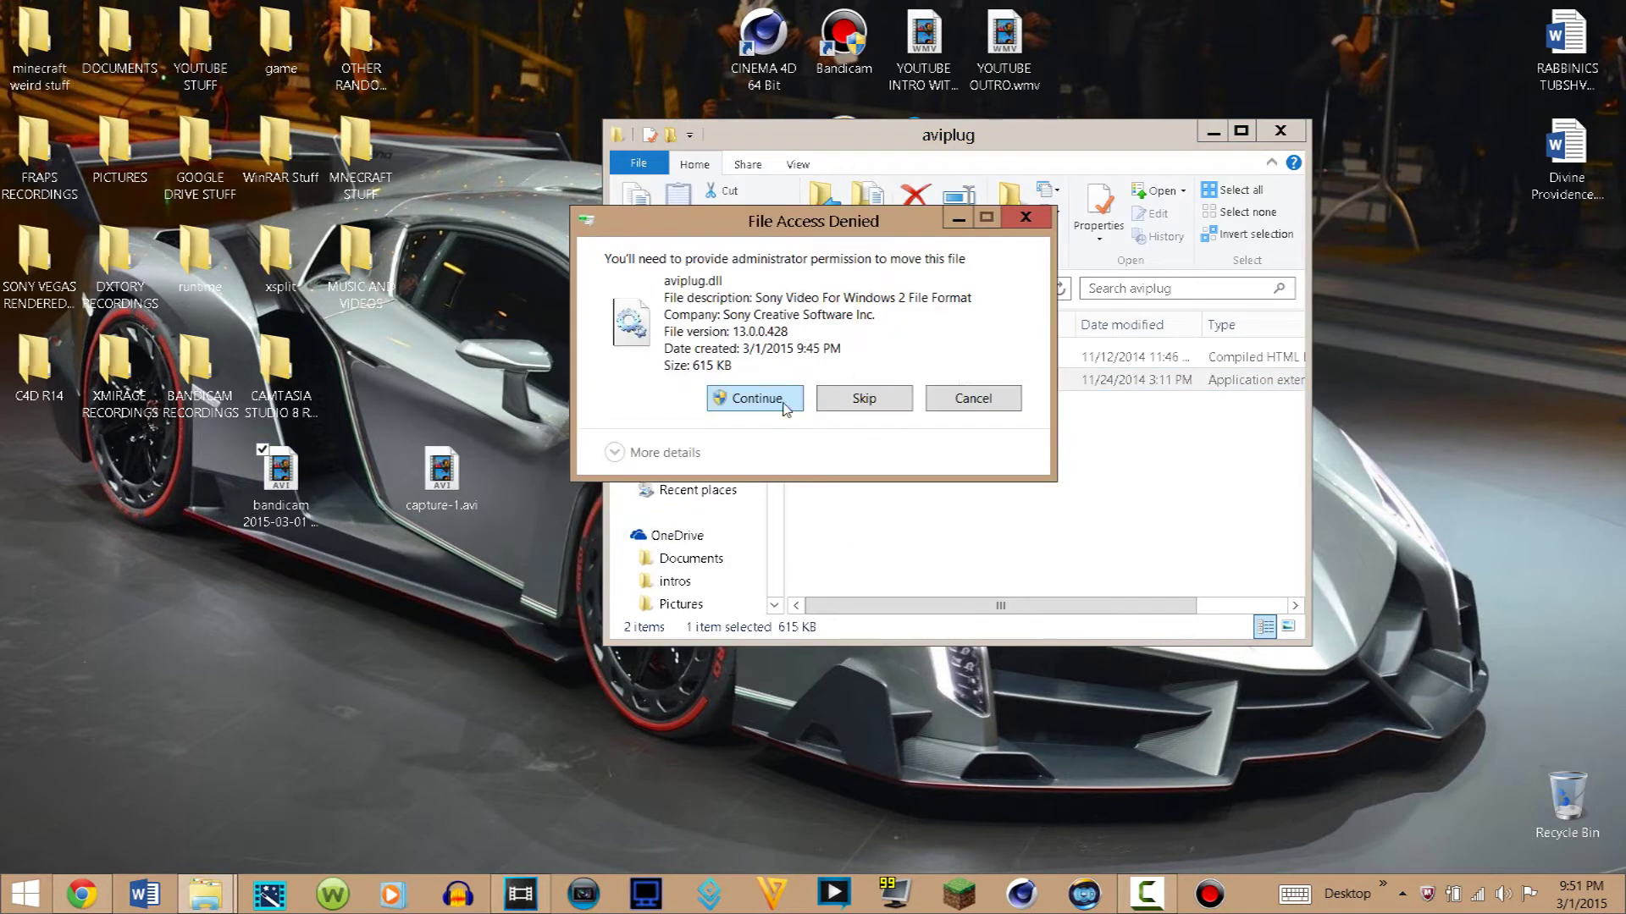
left_click(756, 398)
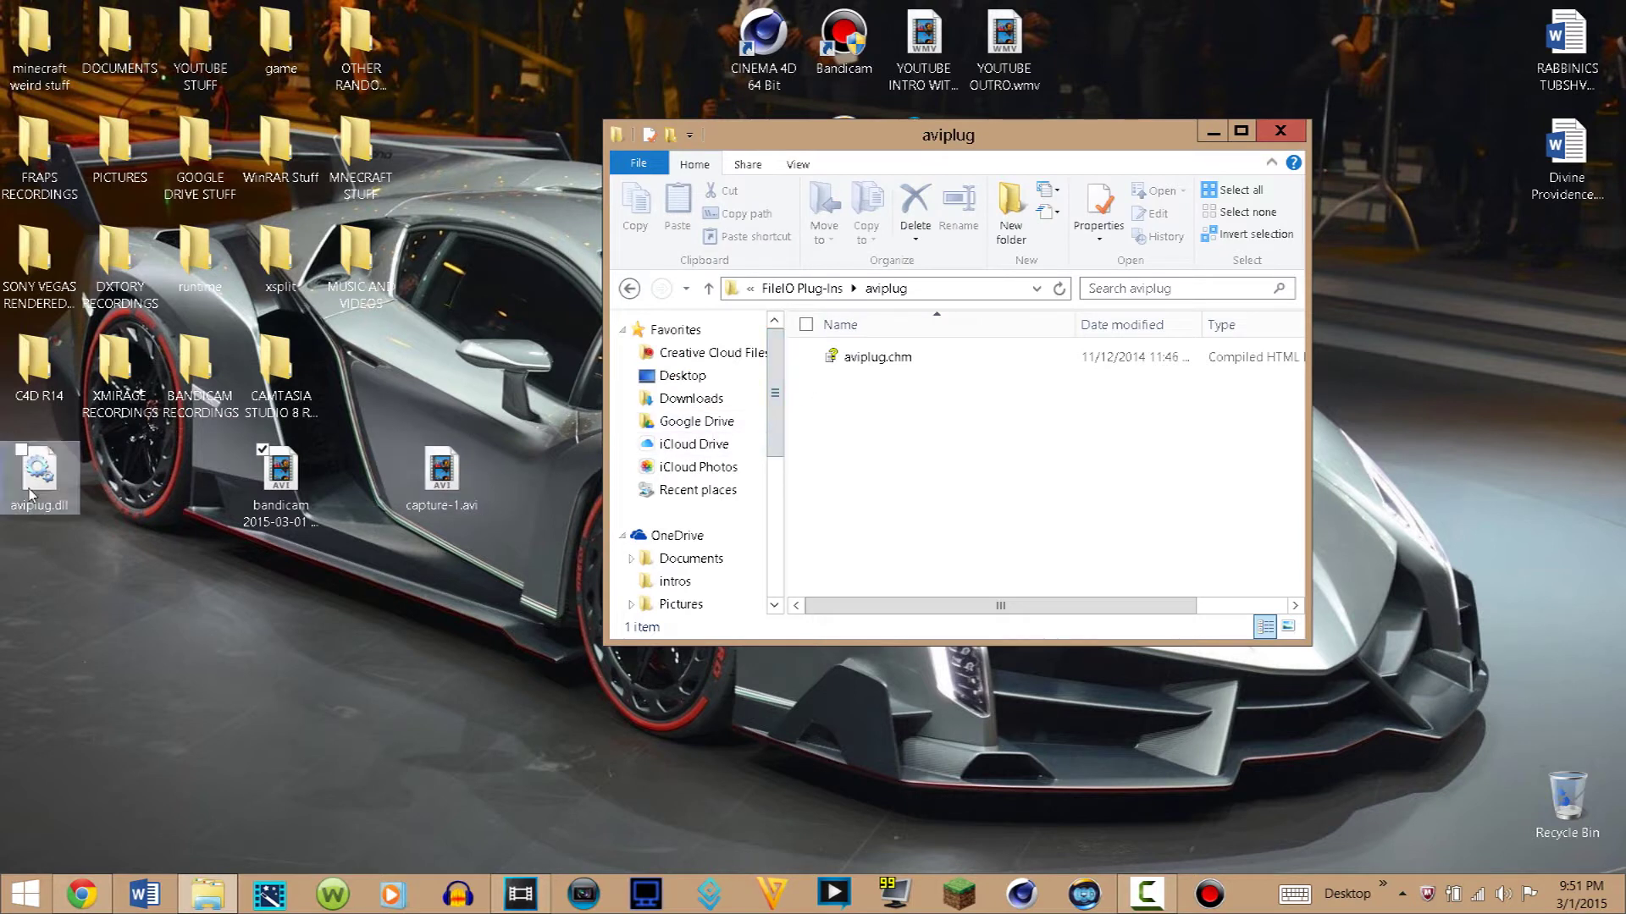
mouse_move(34, 489)
left_mouse_down()
mouse_move(69, 511)
mouse_move(50, 496)
left_mouse_up()
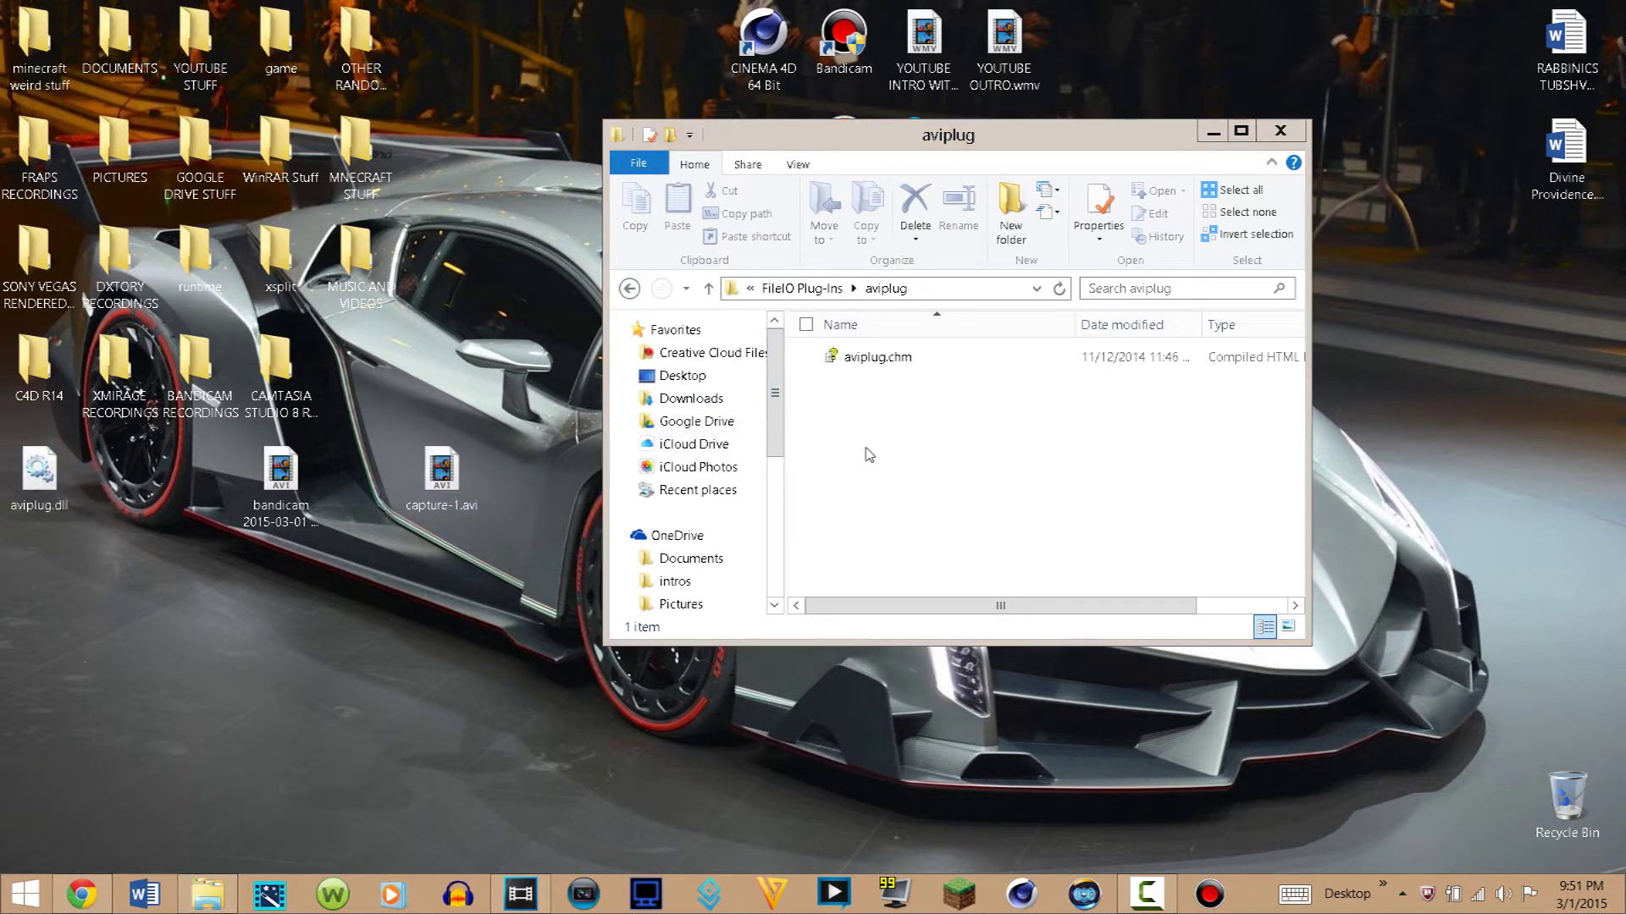
Step: Open the Option #2 MEGA link in a new tab and paste the bit.ly download link
left_click(81, 893)
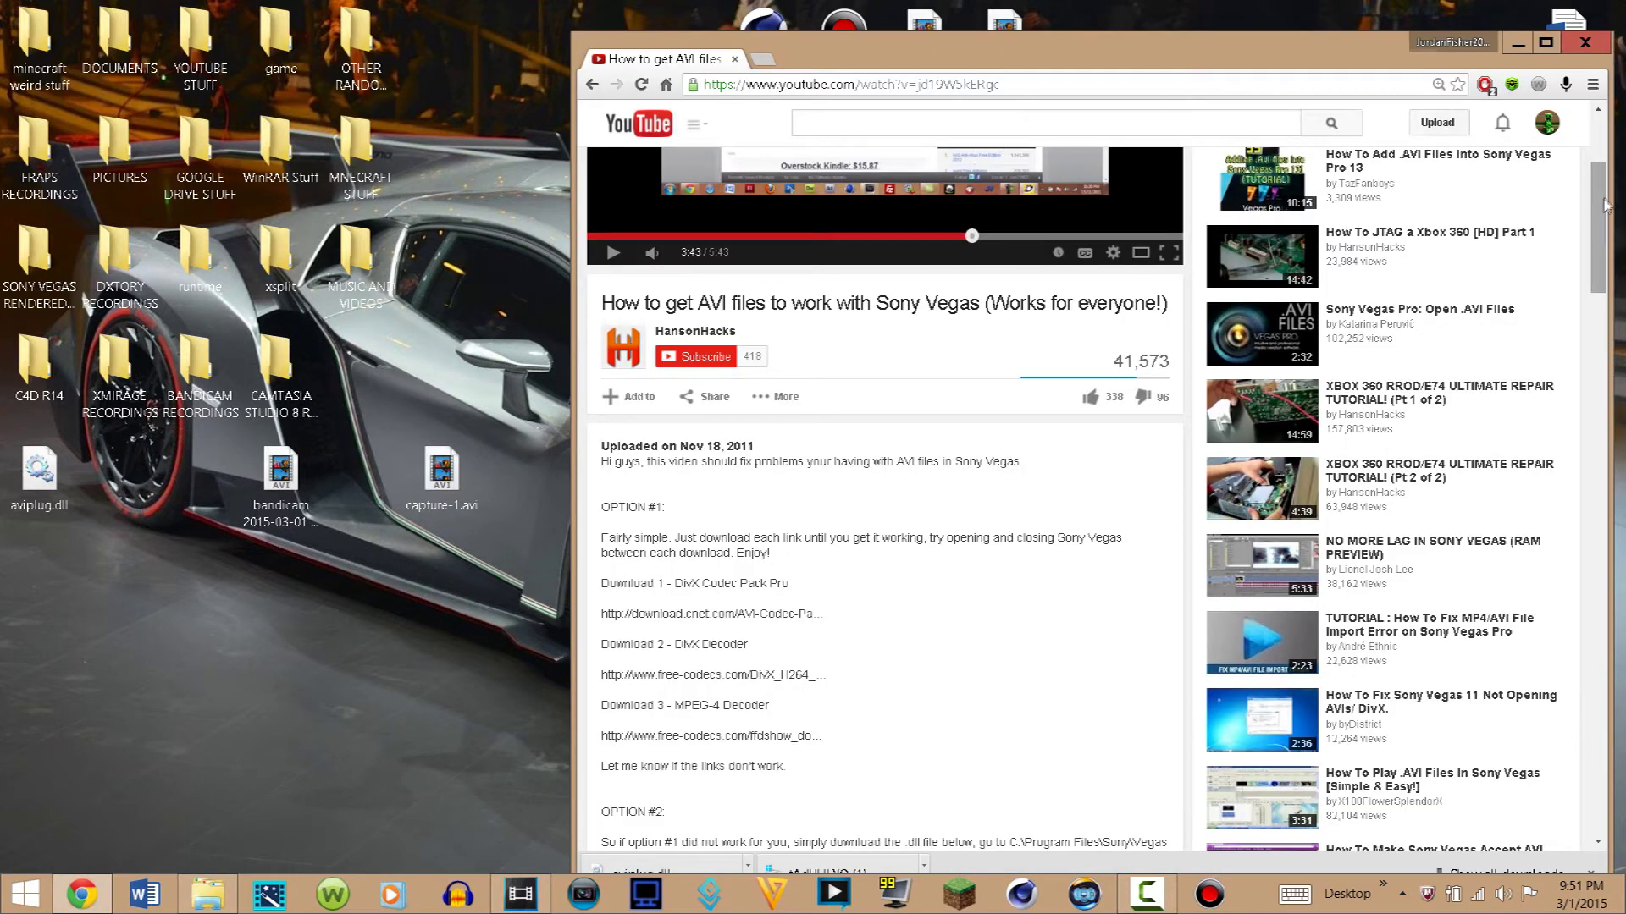
scroll(1603, 204, "up", 2)
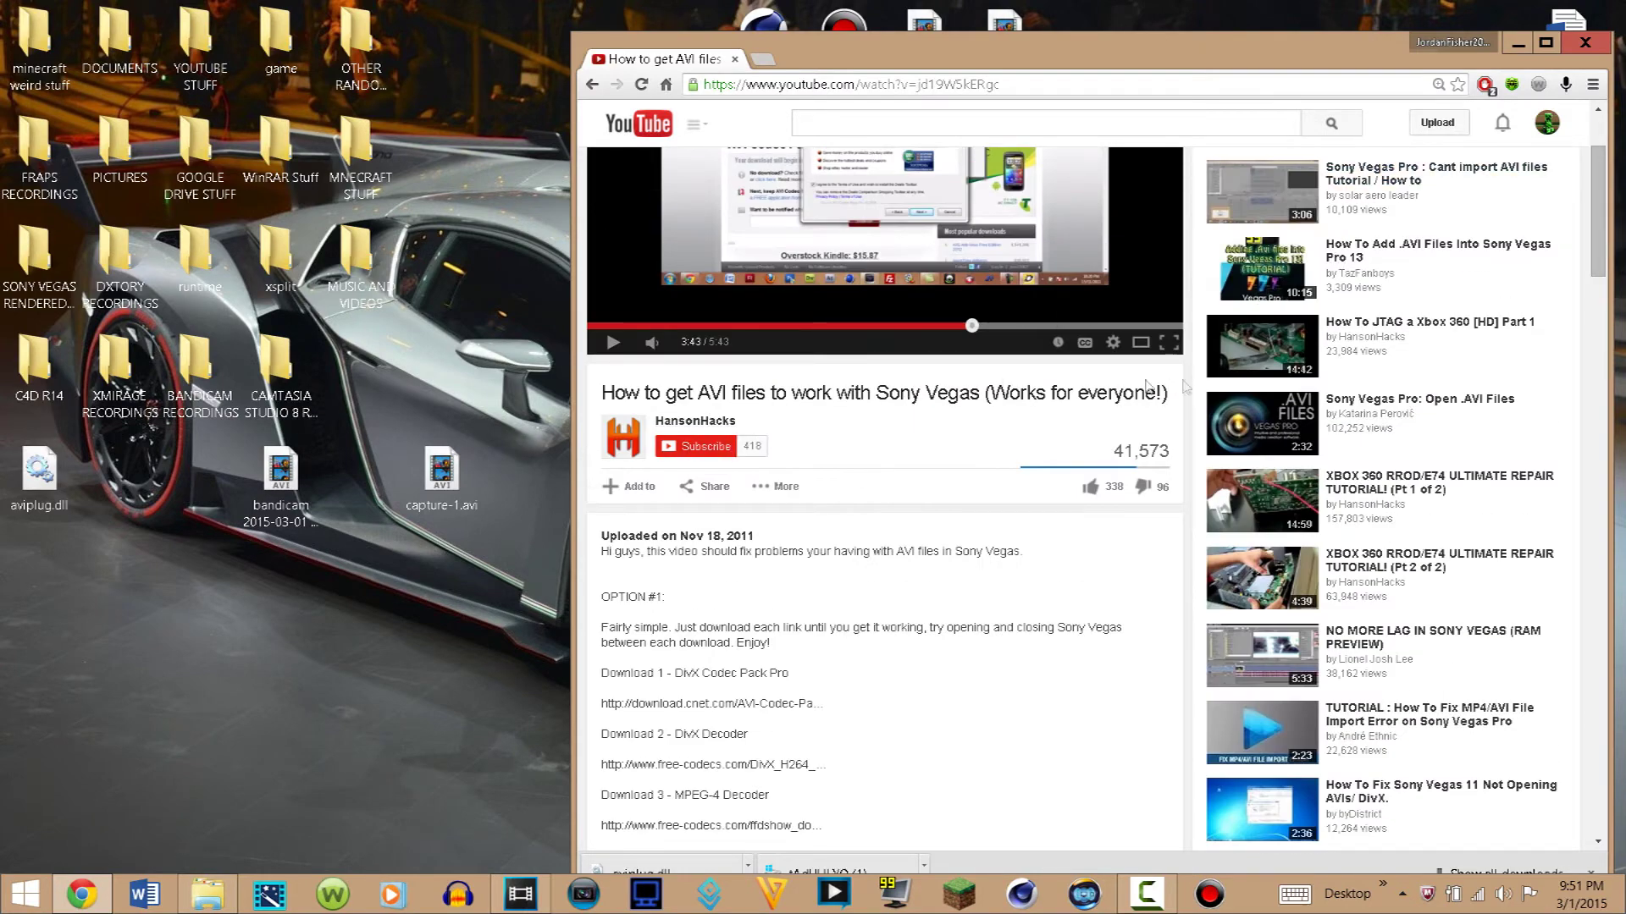
scroll(1603, 254, "down", 5)
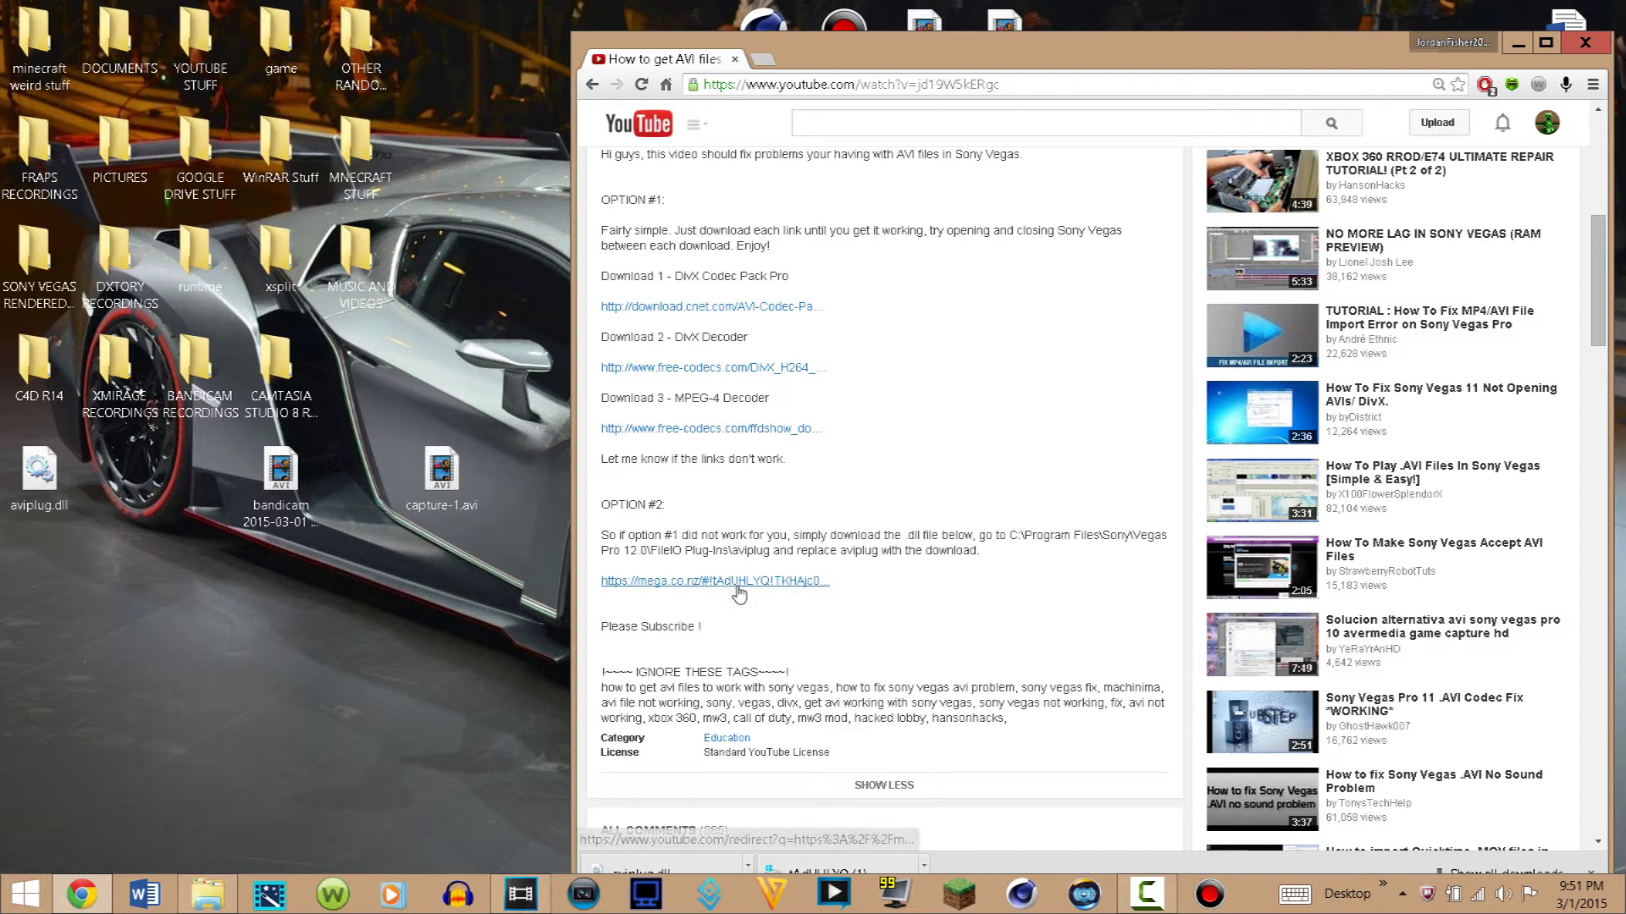
left_click(690, 584)
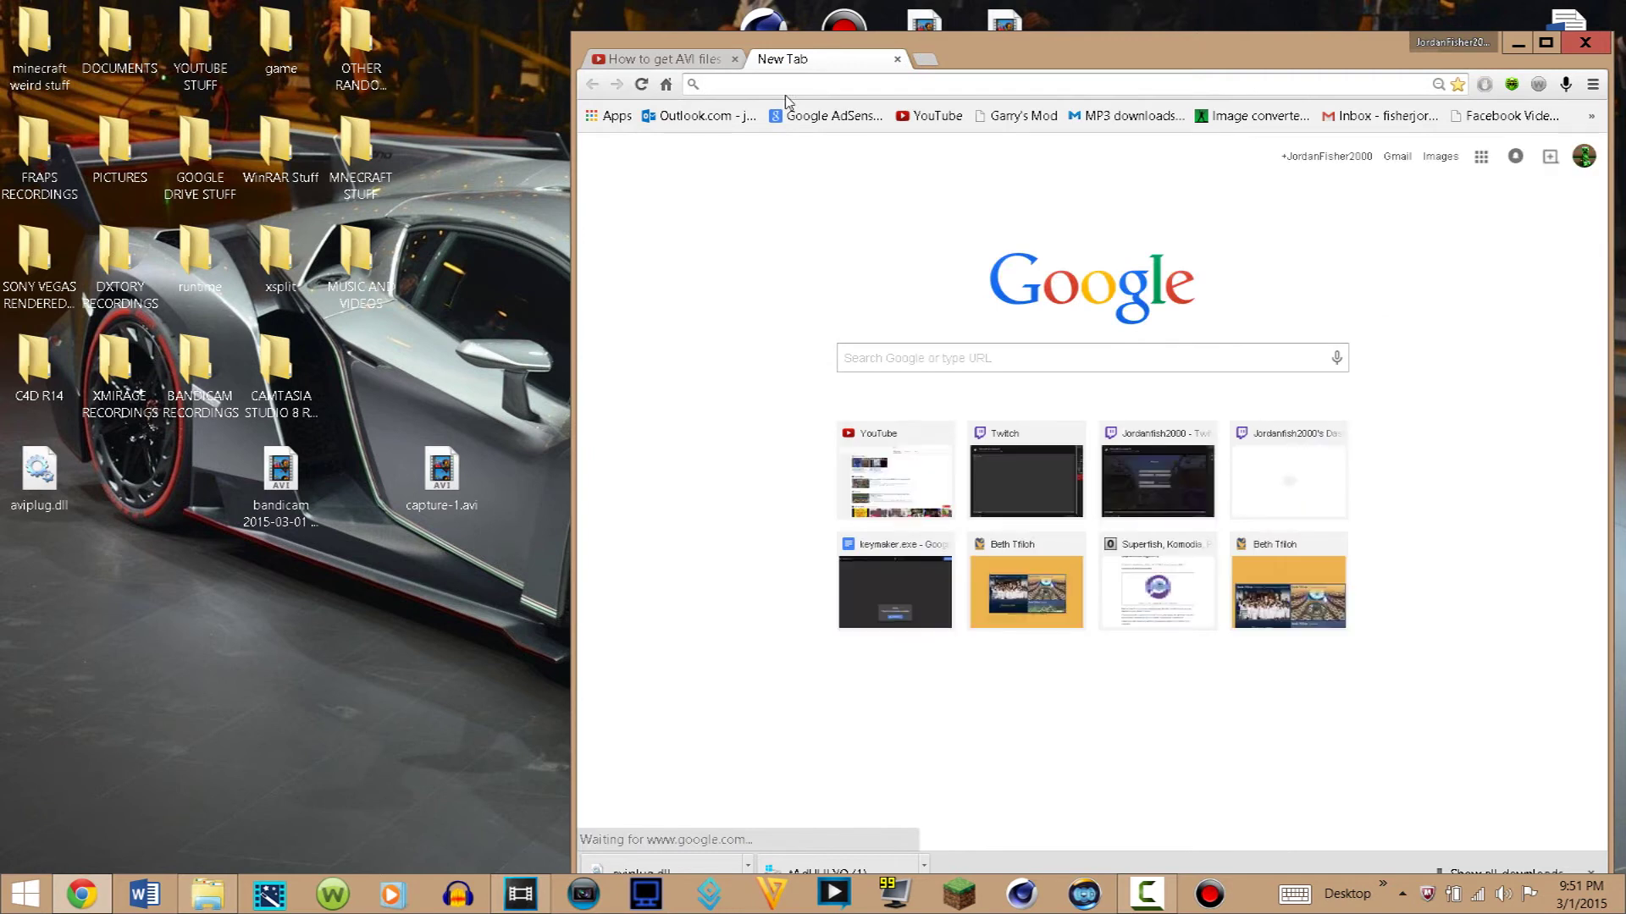
type("http://bit.ly/1DsEKDC")
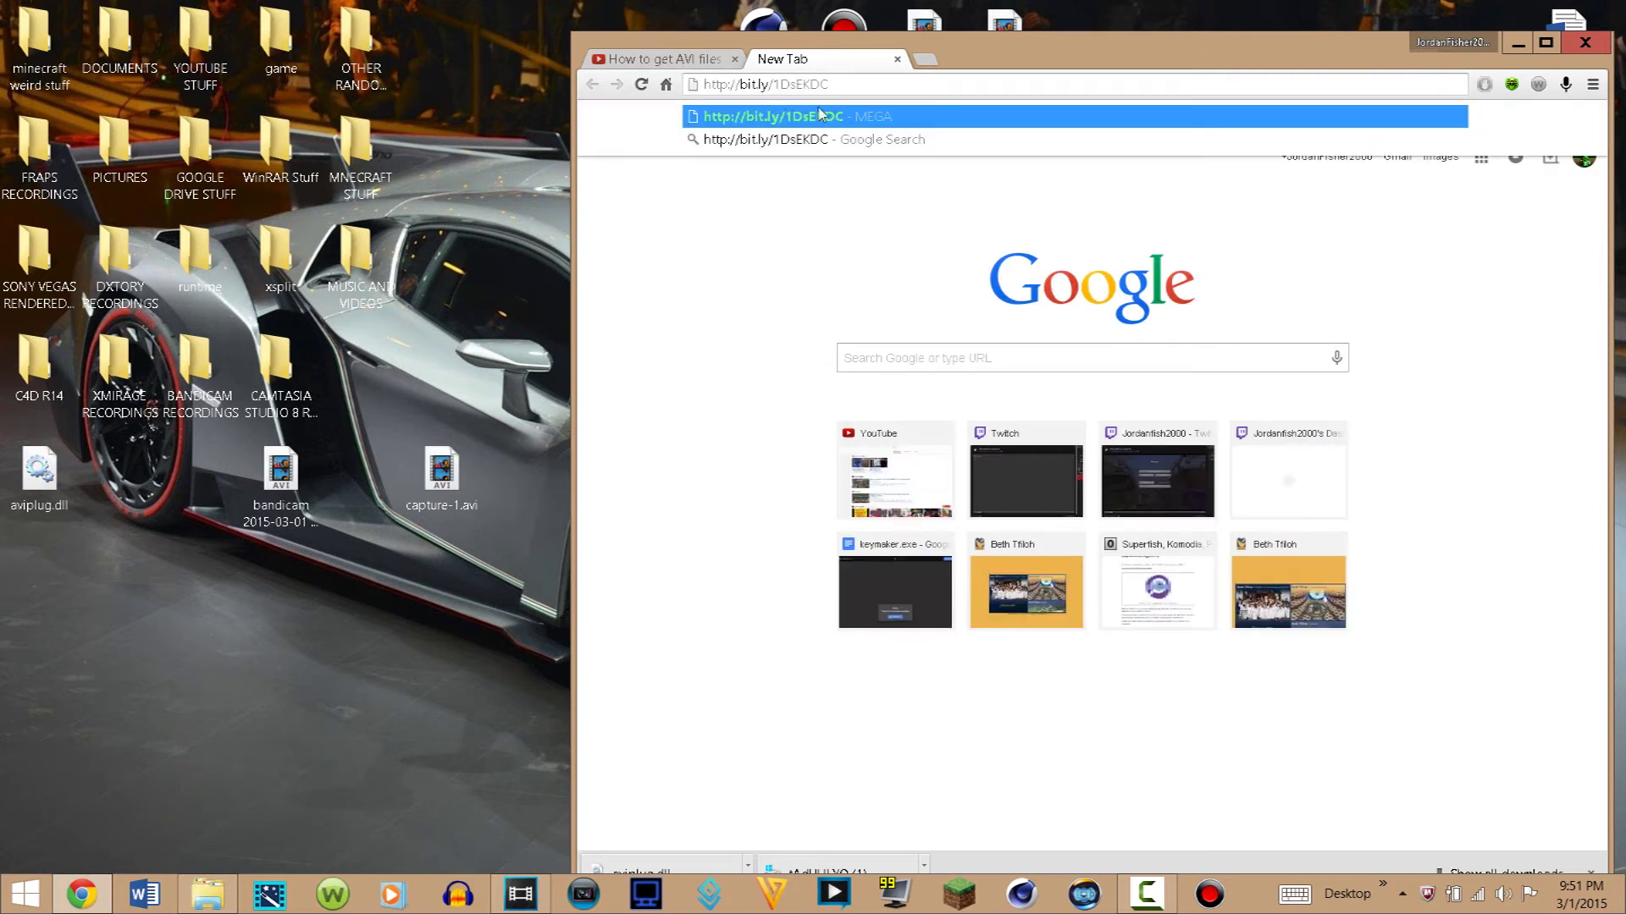
Step: Load the MEGA page for aviplug.dll (574 KB) and shrink the browser toward the right
key("Return")
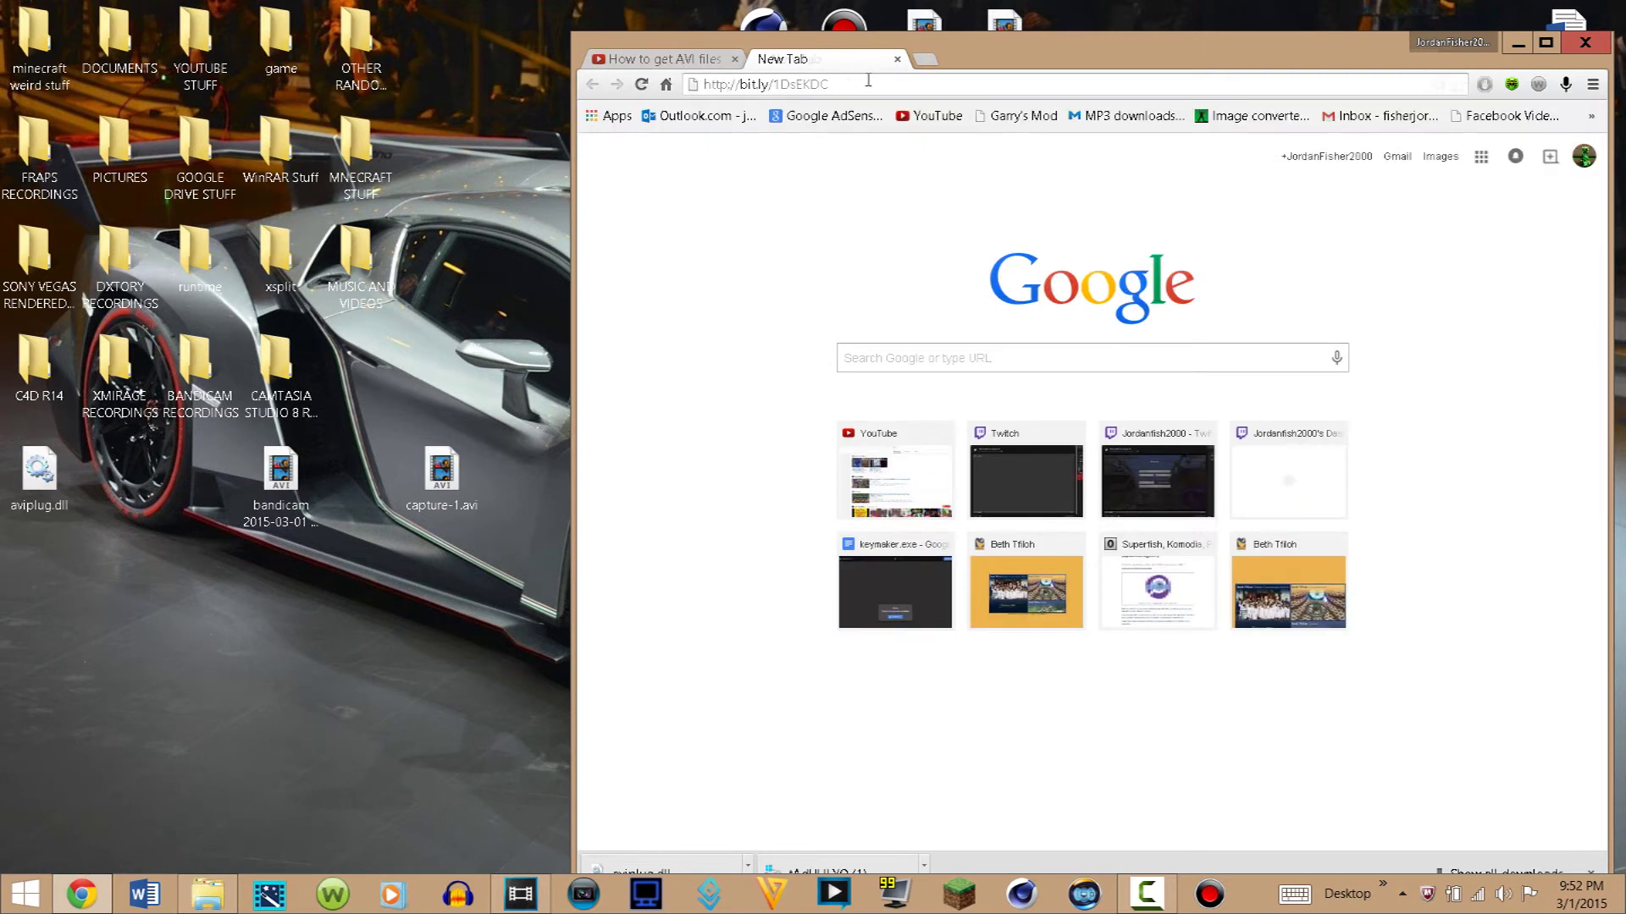
left_click(1552, 46)
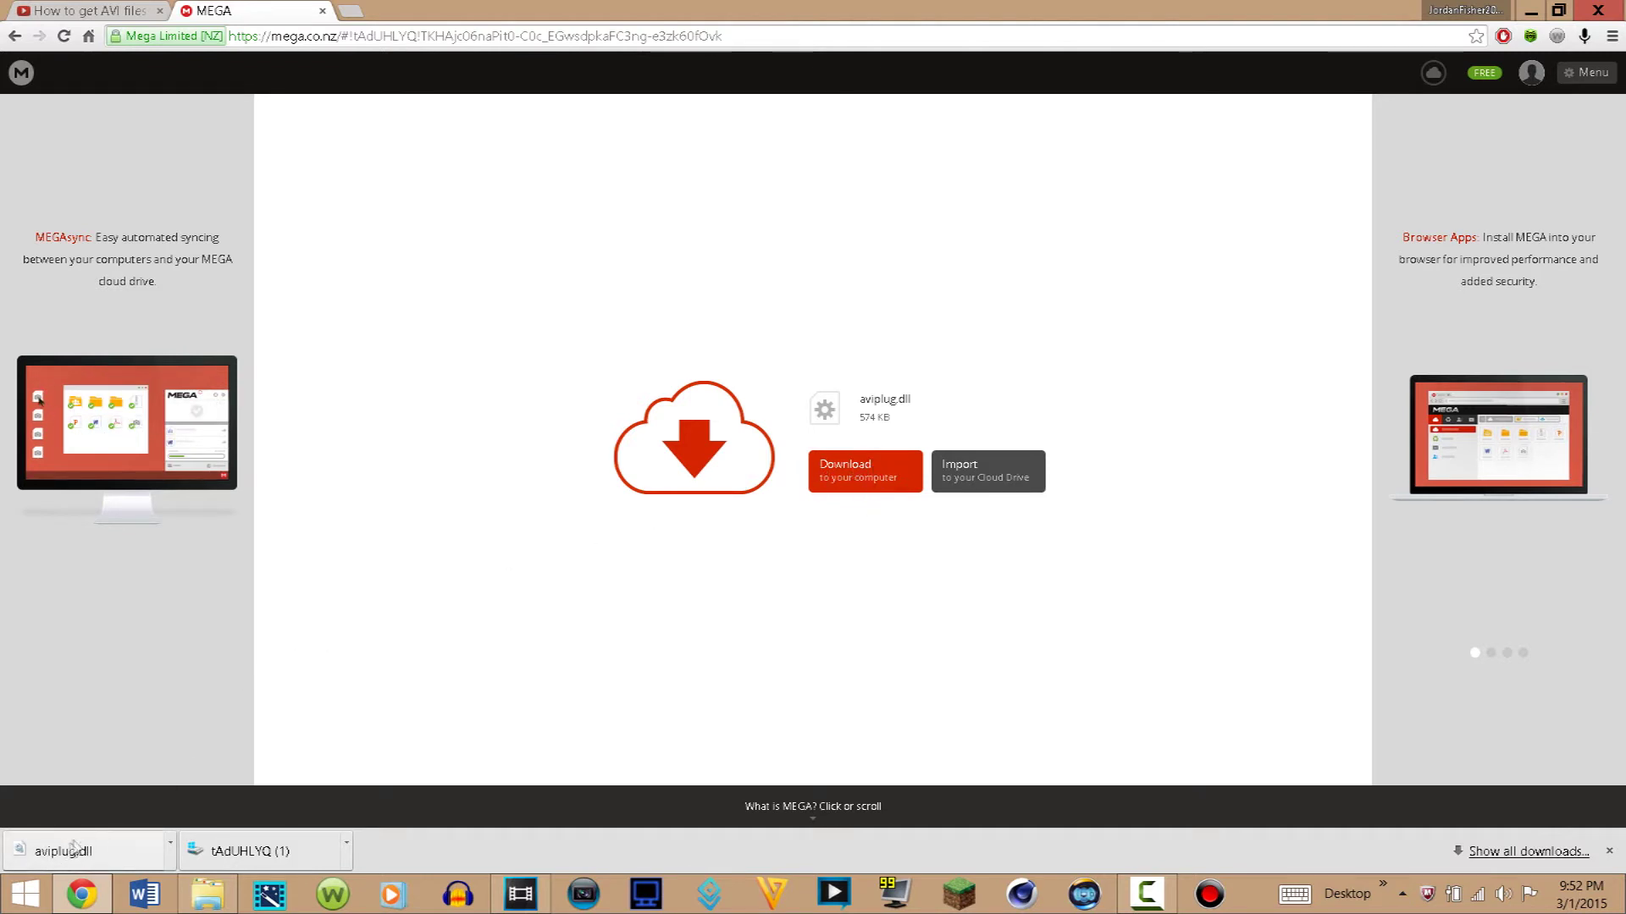
key("super+Down")
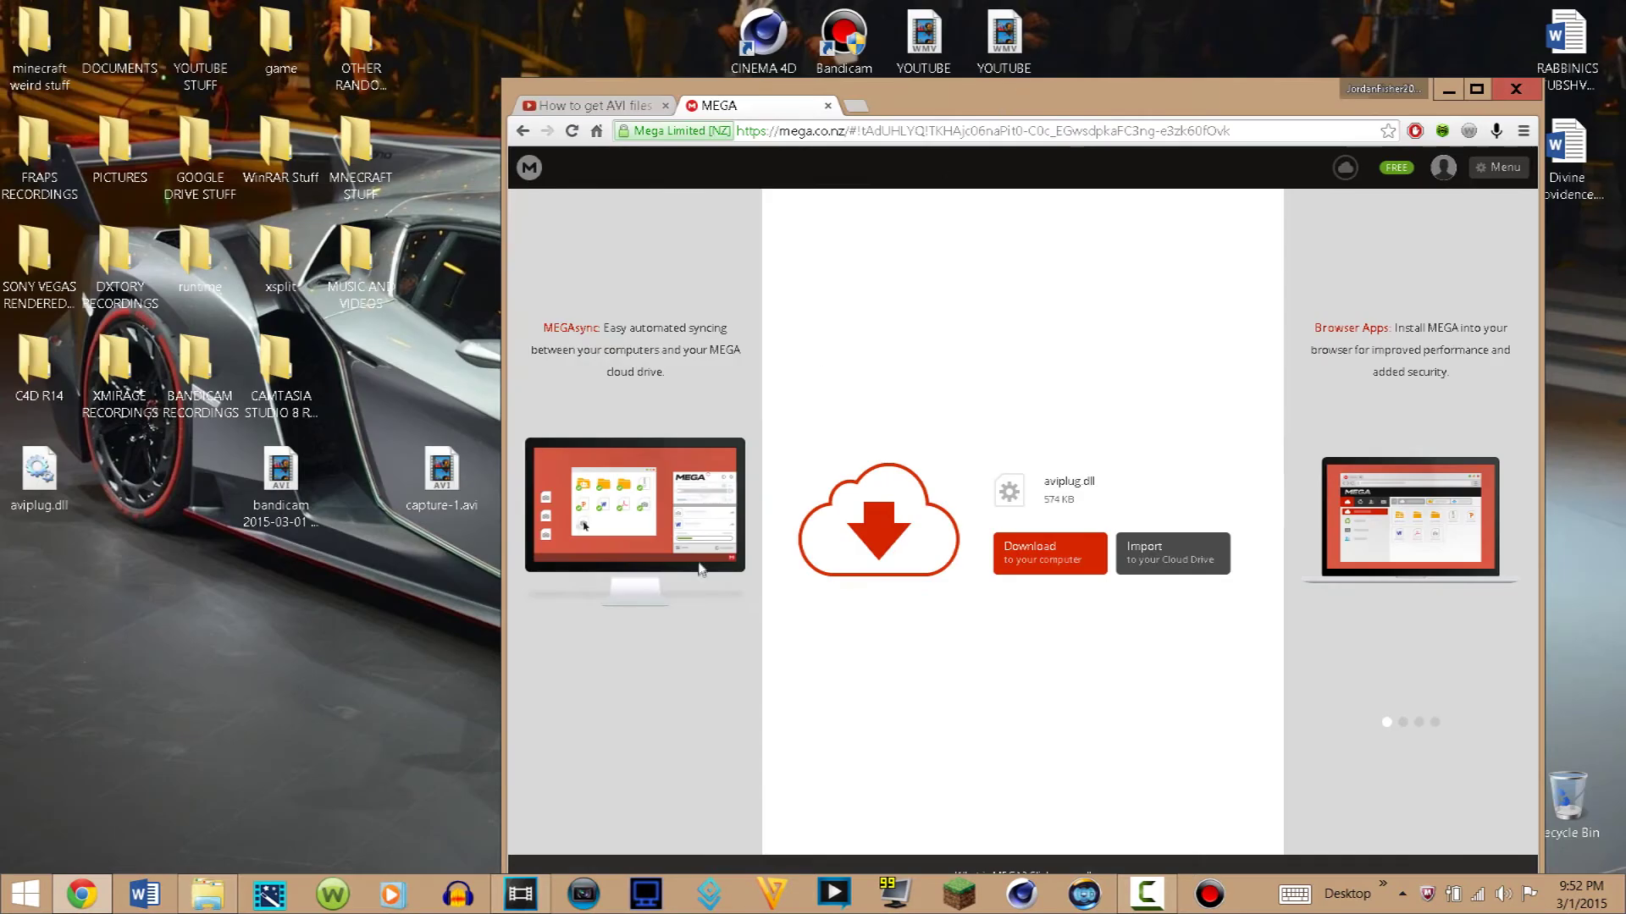
left_click_drag(1043, 83, 1091, 37)
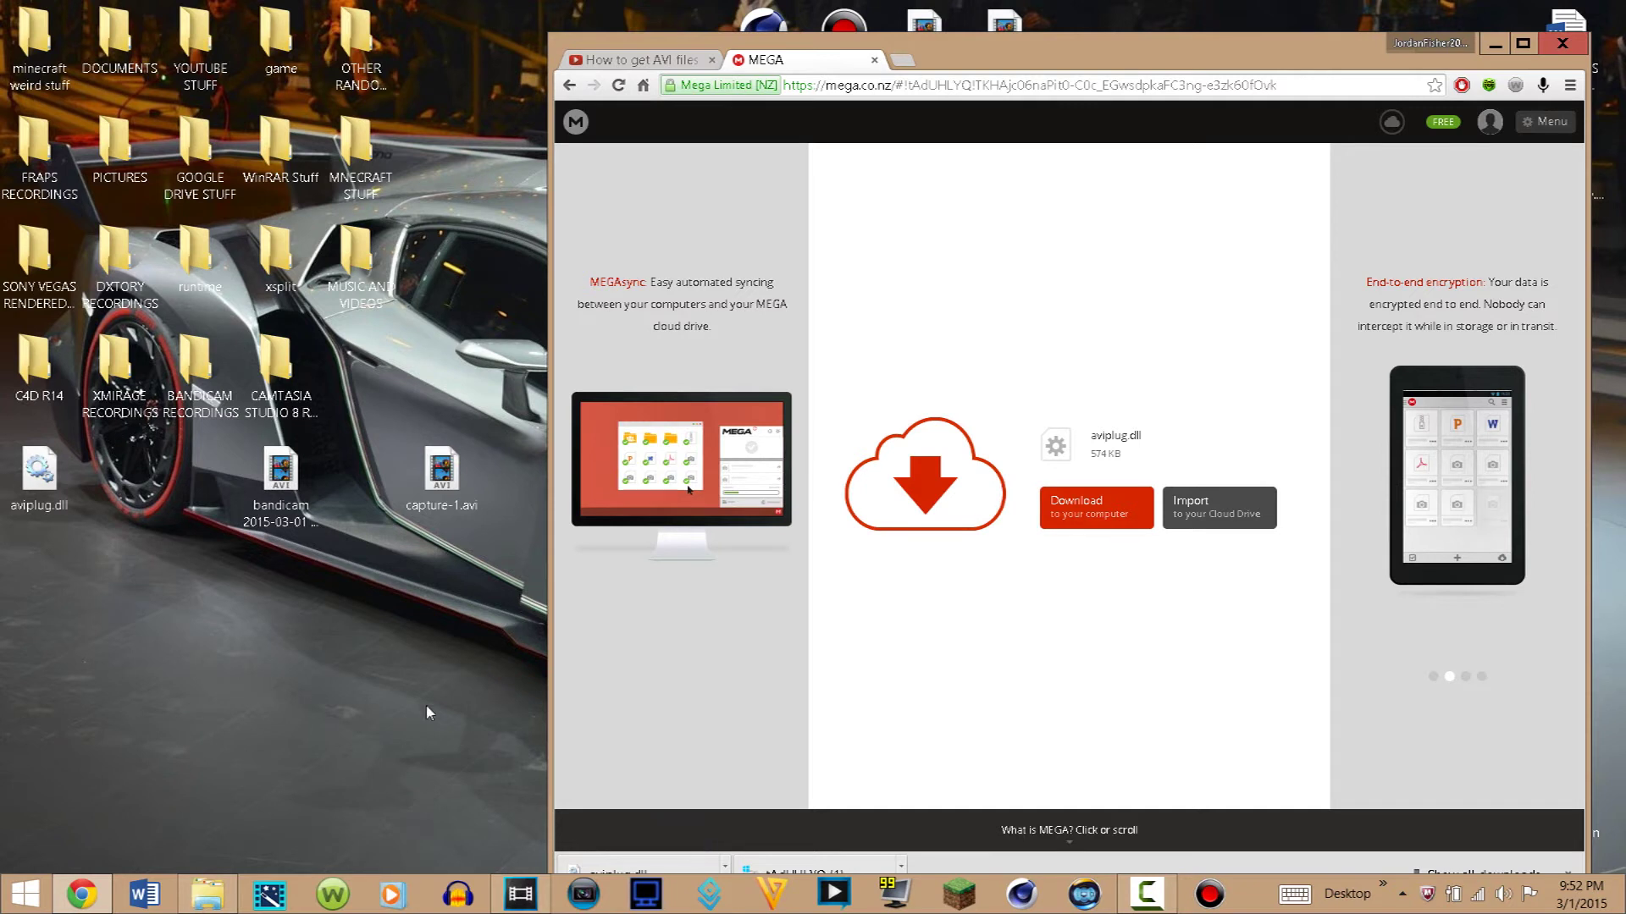
Step: Open the CAMTASIA STUDIO 8 RECORDINGS folder, close the browser, and place both Explorer windows side by side
left_click(300, 394)
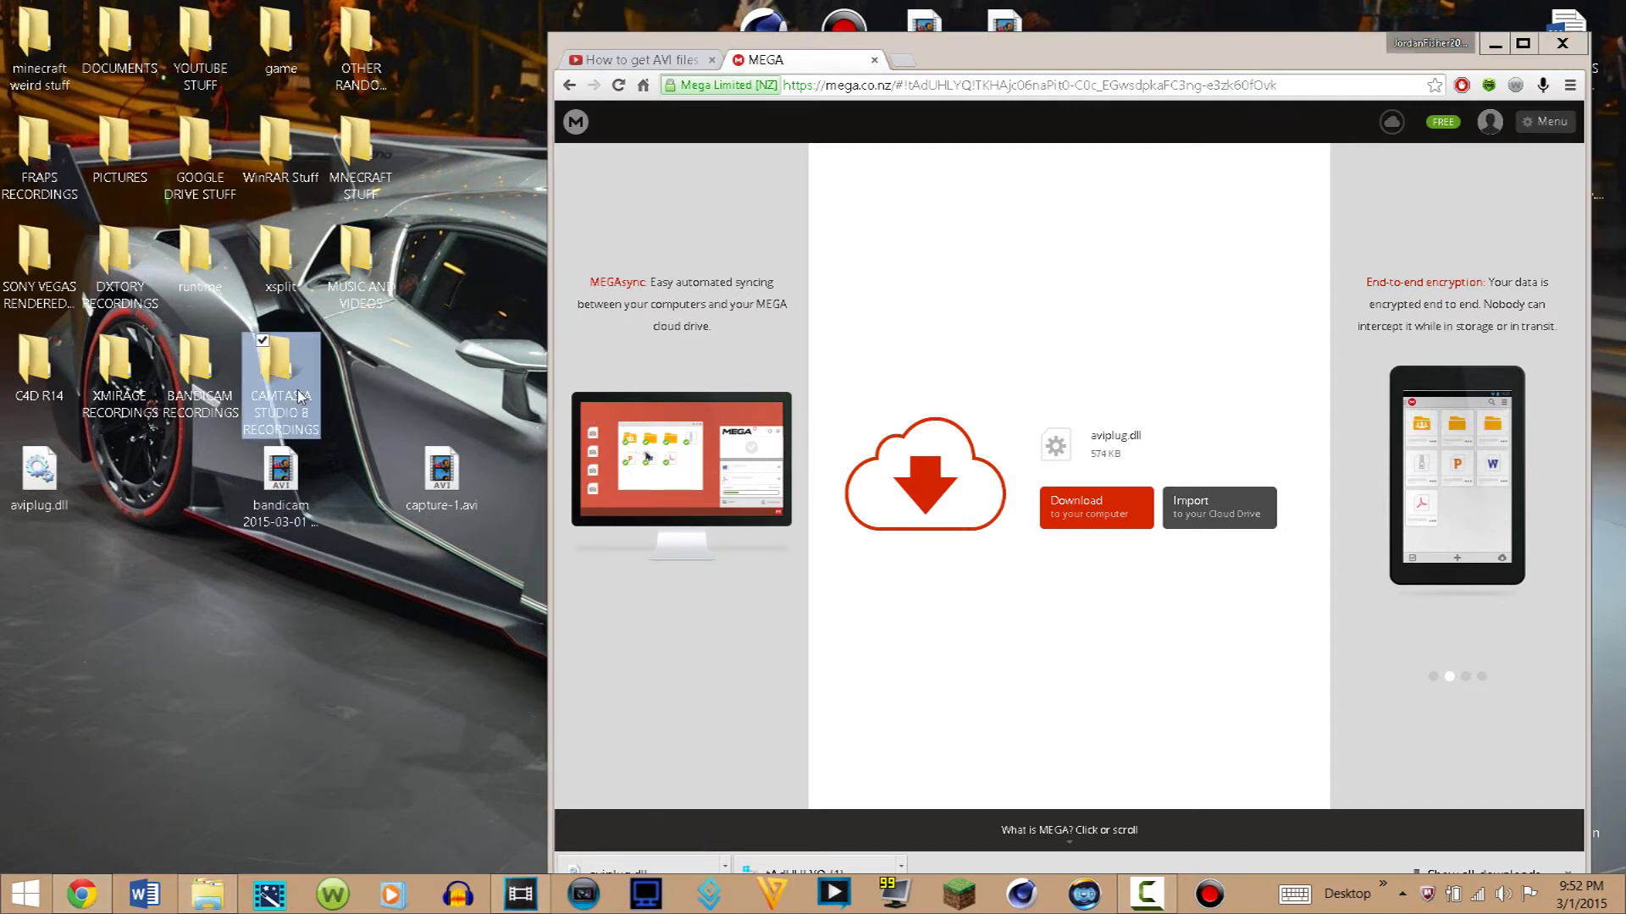
double_click(300, 394)
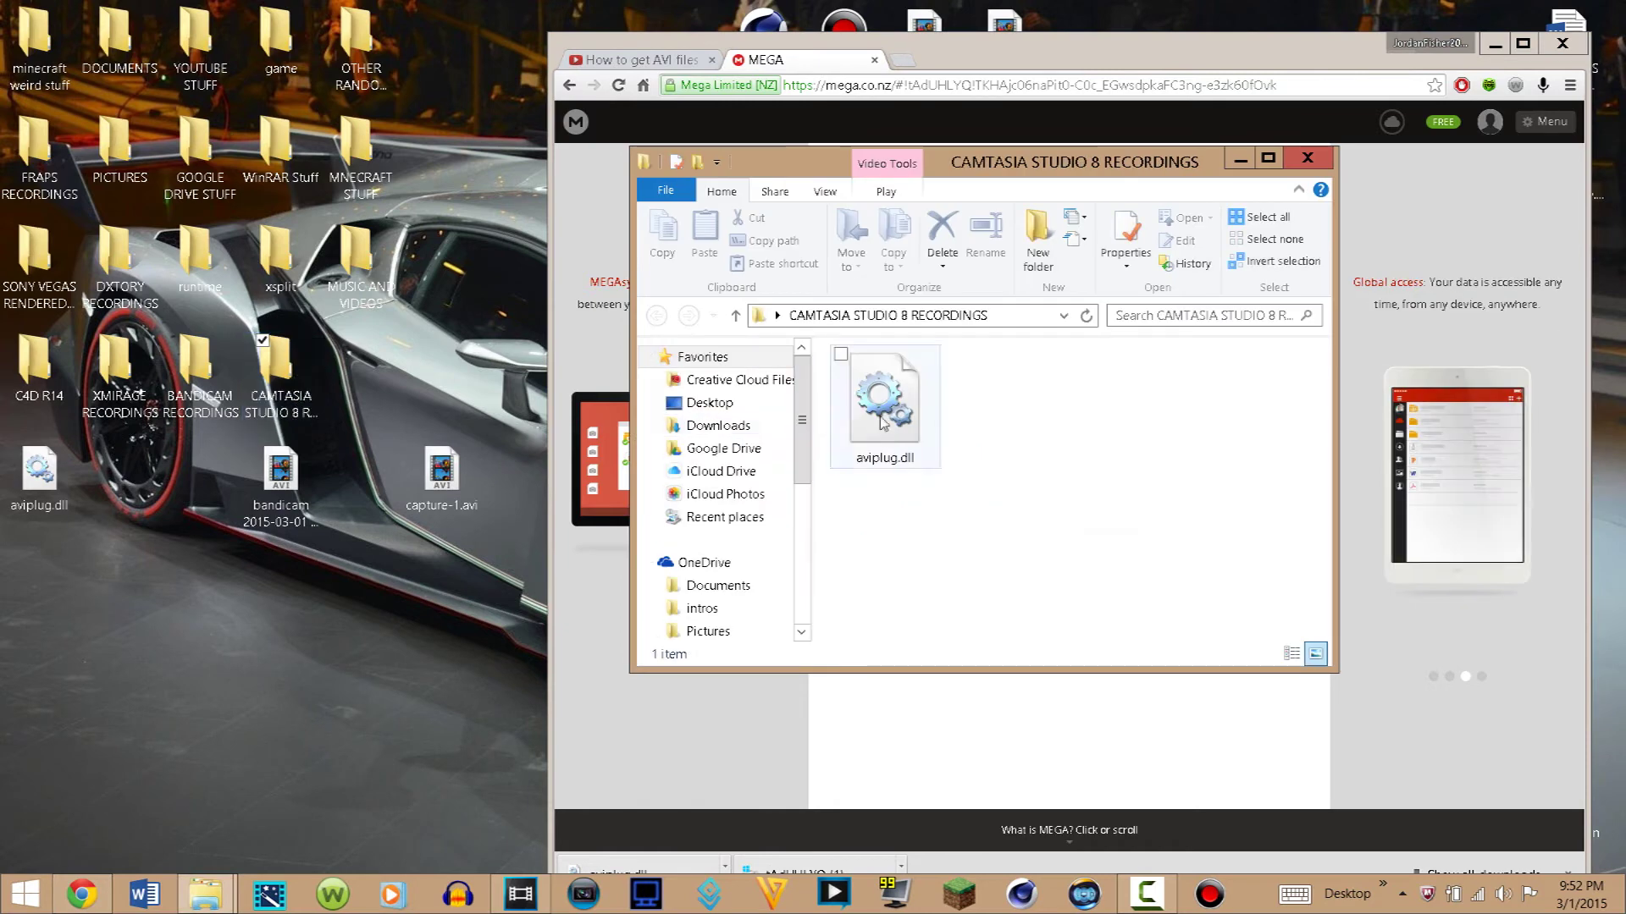
left_click(1561, 43)
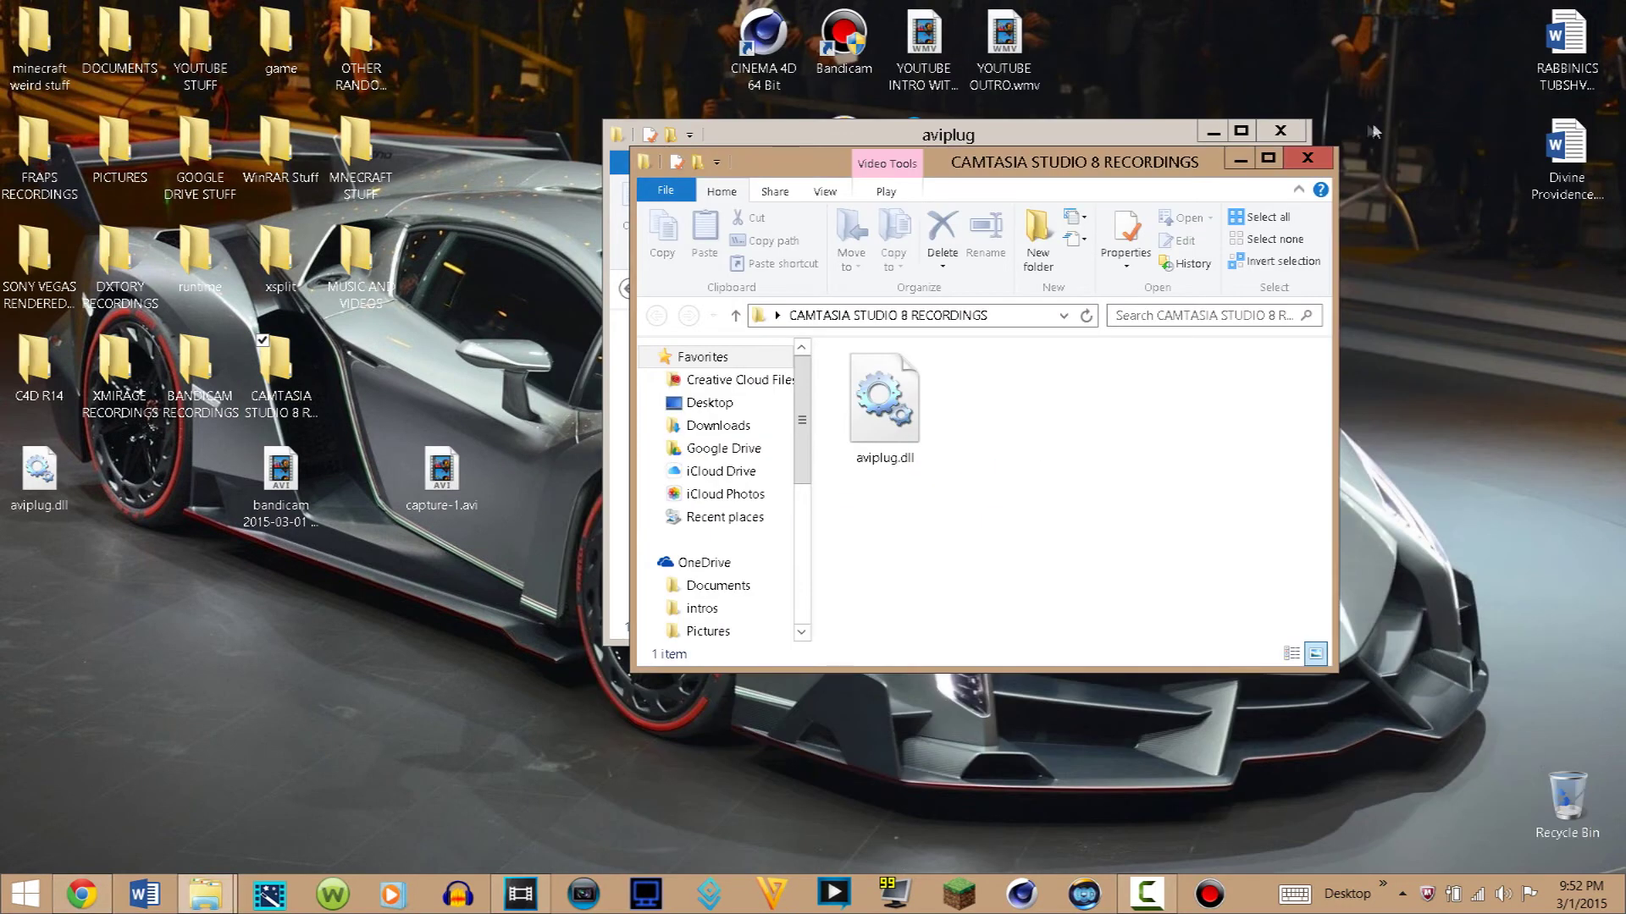
left_click_drag(1117, 165, 507, 186)
left_click_drag(1043, 144, 1300, 157)
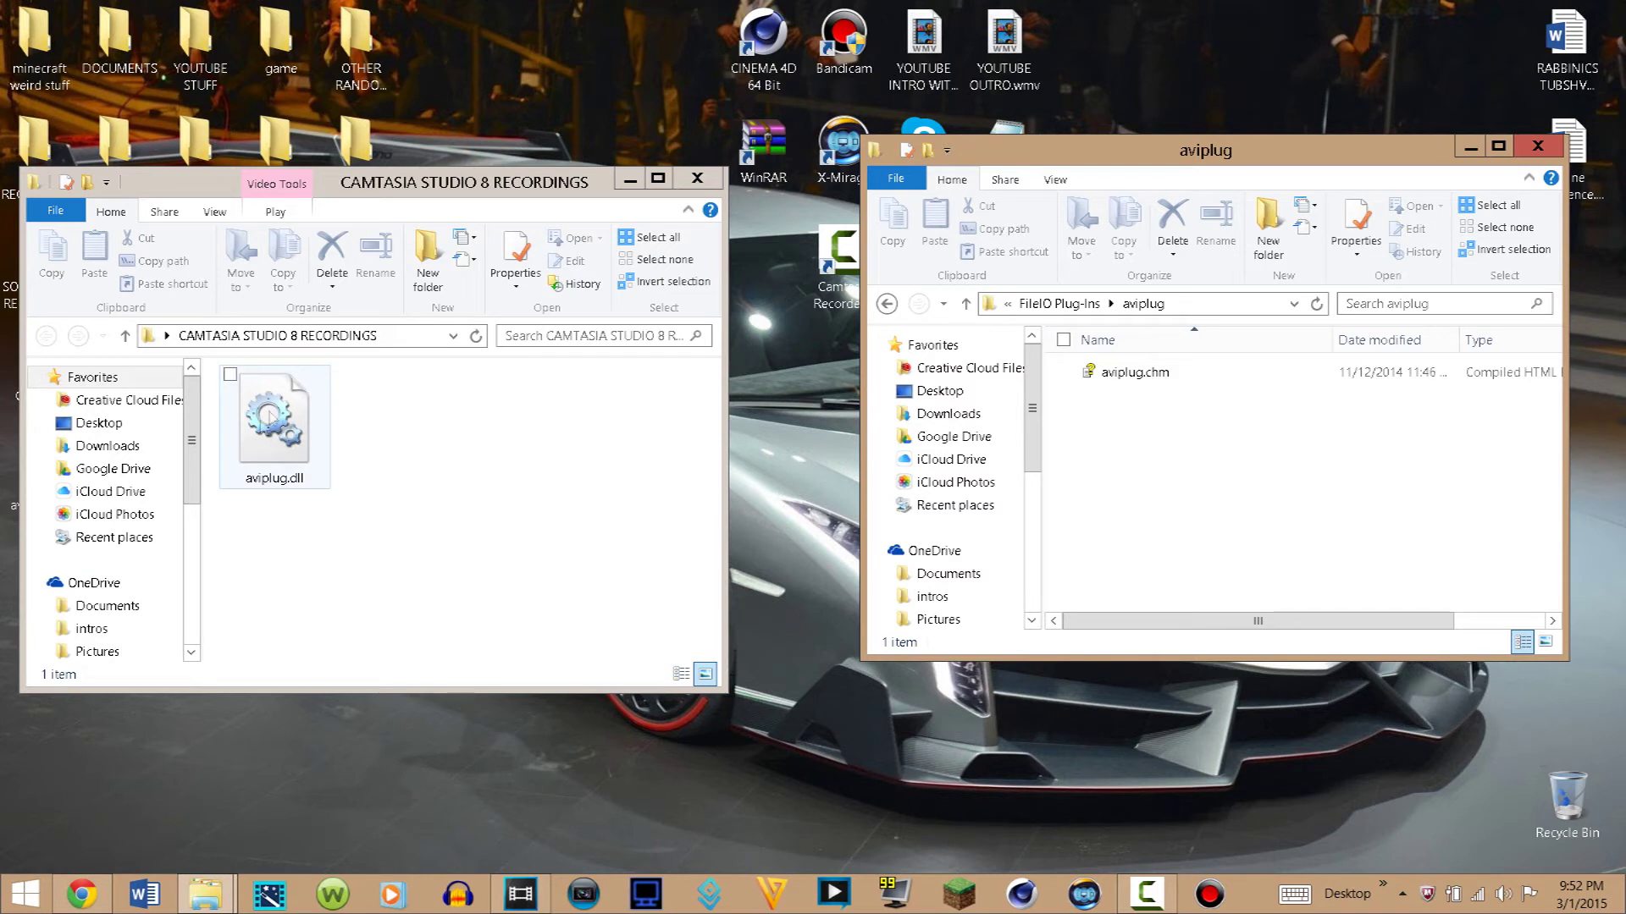
Step: Move the new aviplug.dll into the FileIO Plug-Ins aviplug folder with administrator permission
left_click(280, 437)
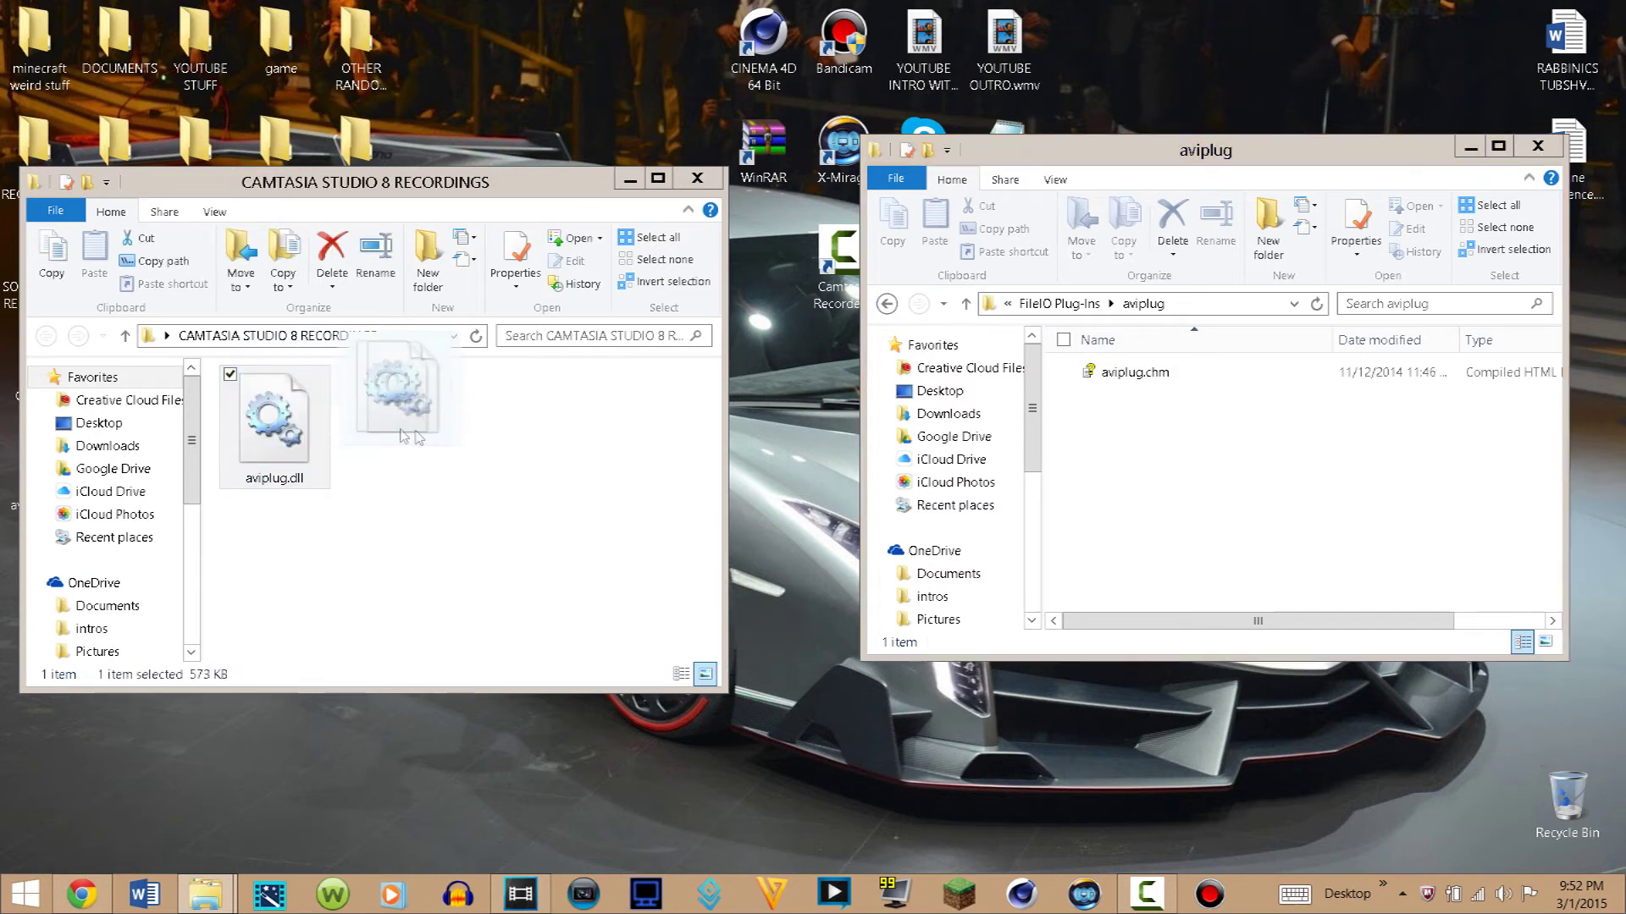
left_click_drag(403, 436, 1216, 467)
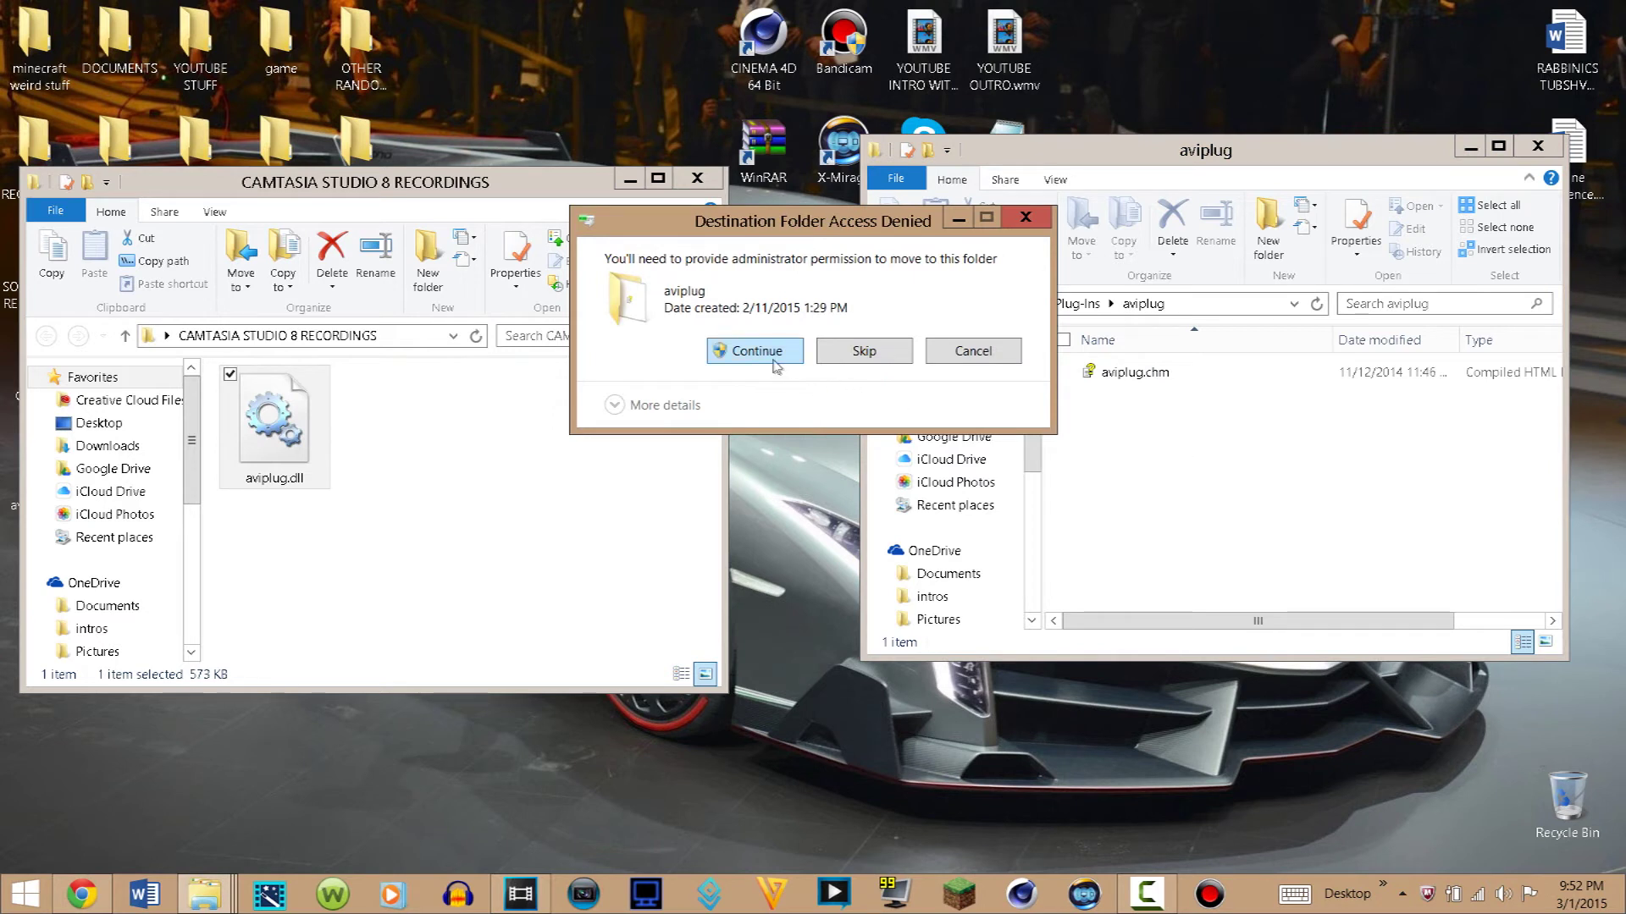
left_click(772, 360)
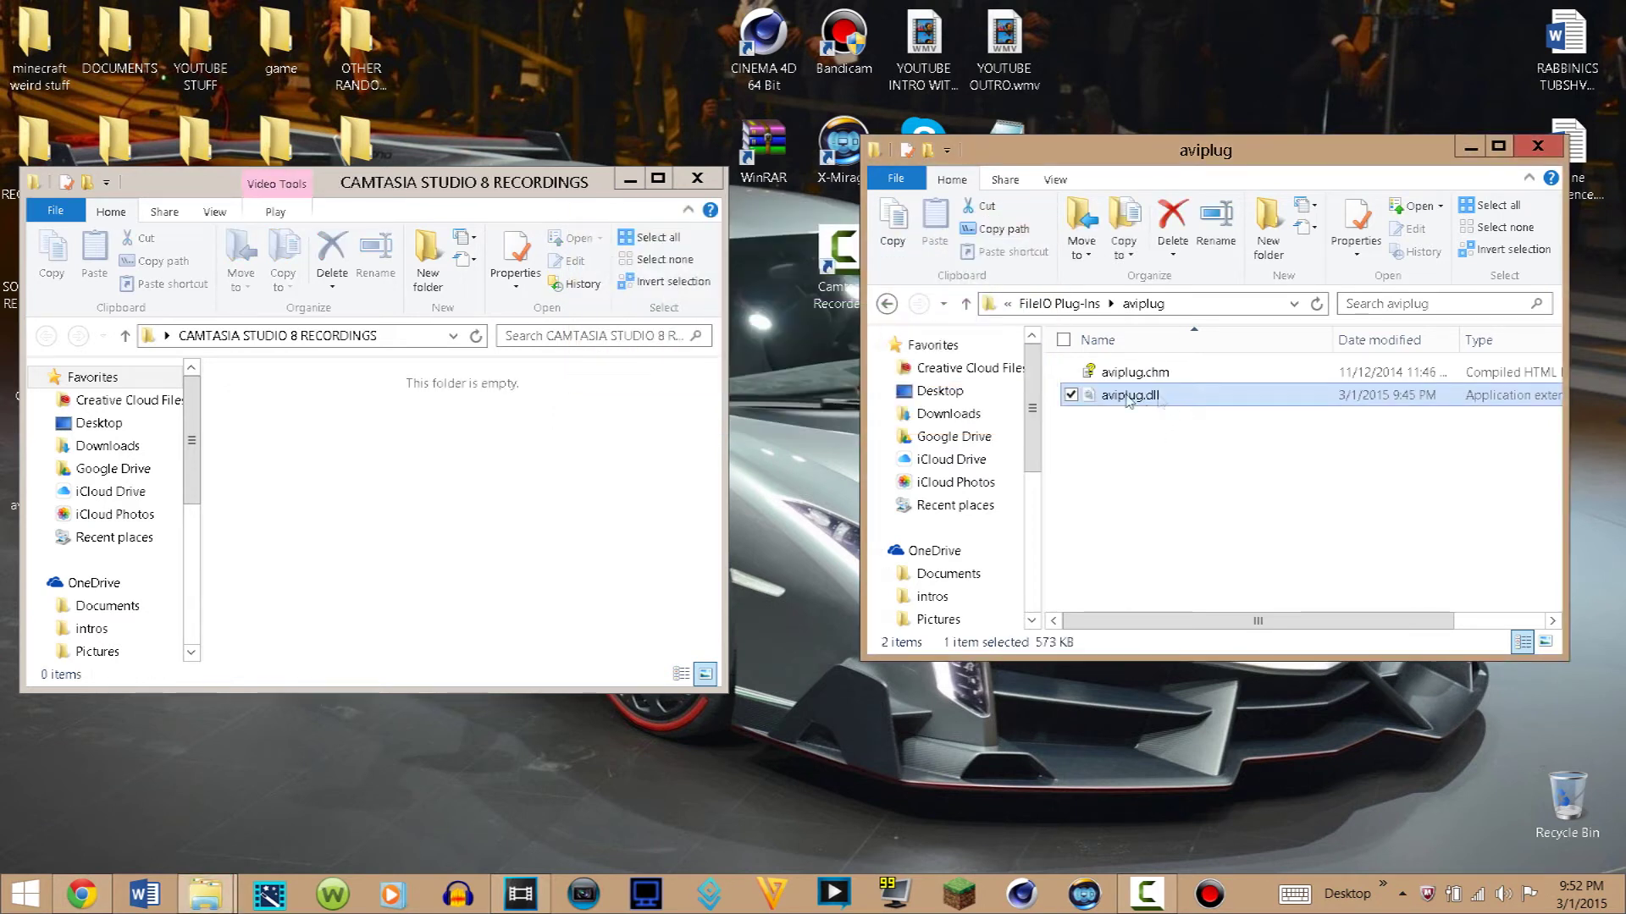
left_click(697, 179)
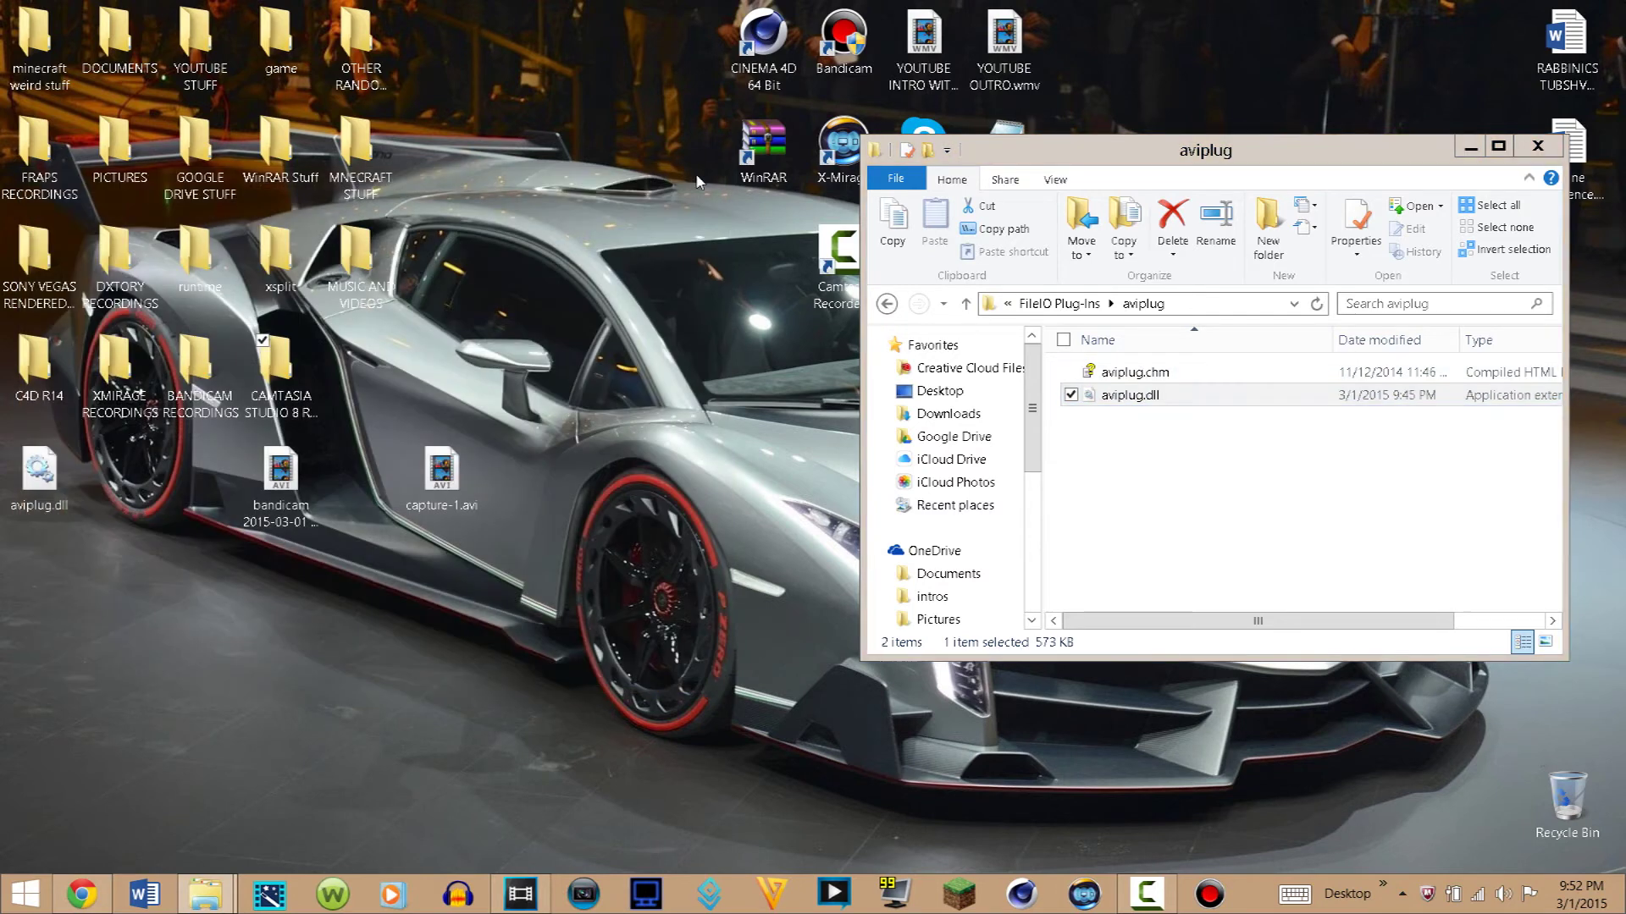
Step: Relaunch Vegas Pro 13.0, dismiss the purchase prompt, and drag capture-1.avi onto the timeline
left_click(1536, 146)
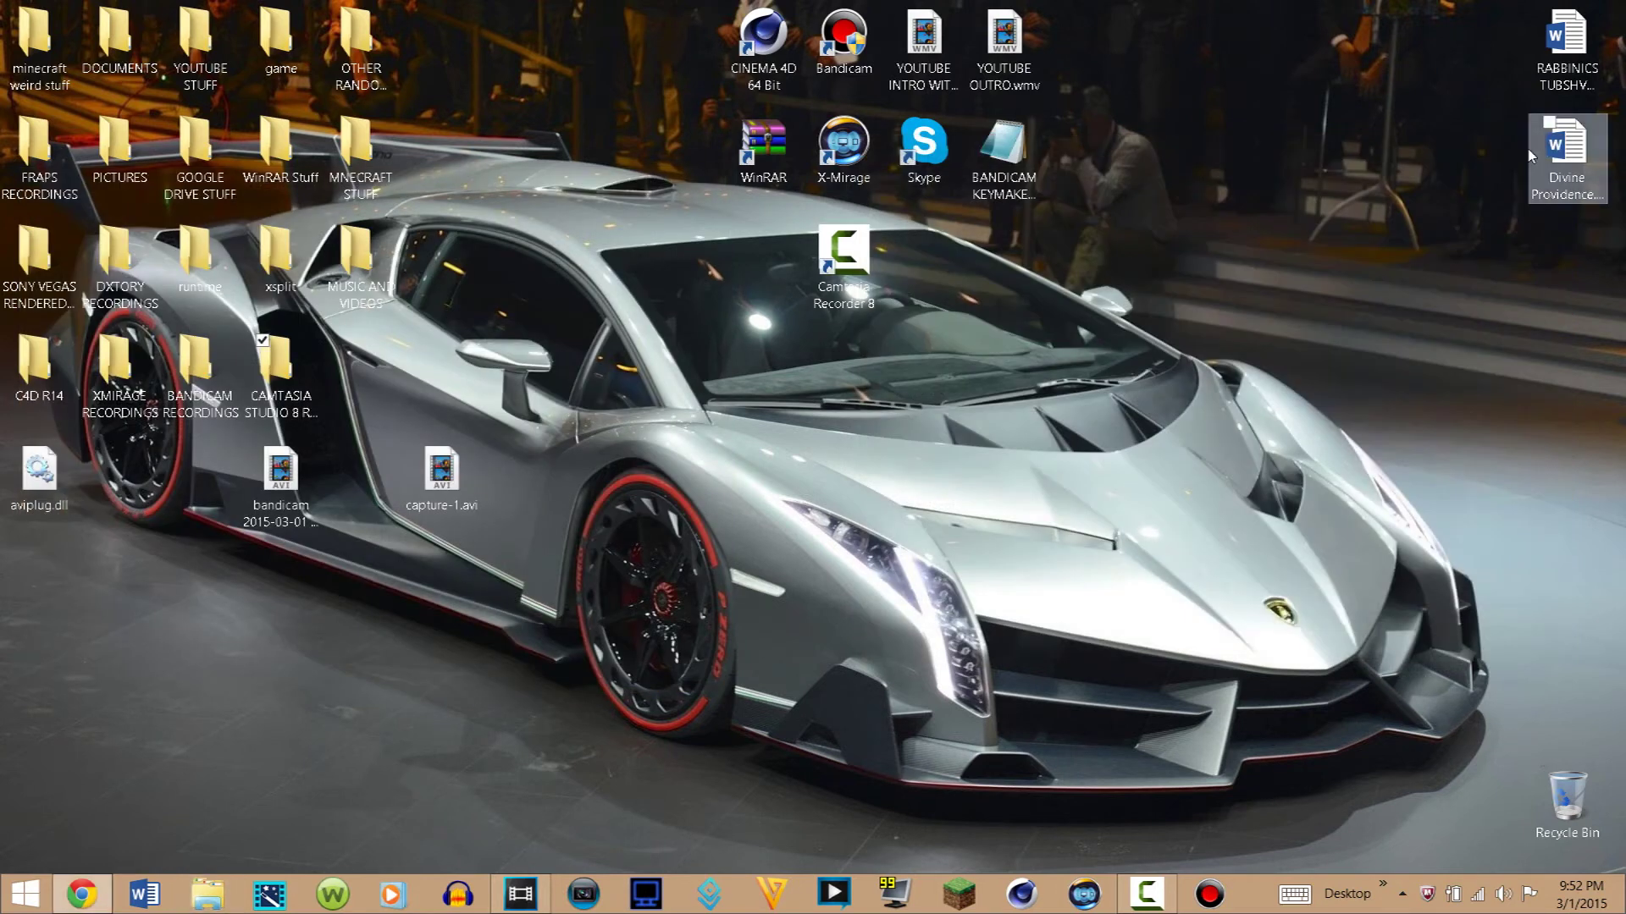
right_click(520, 894)
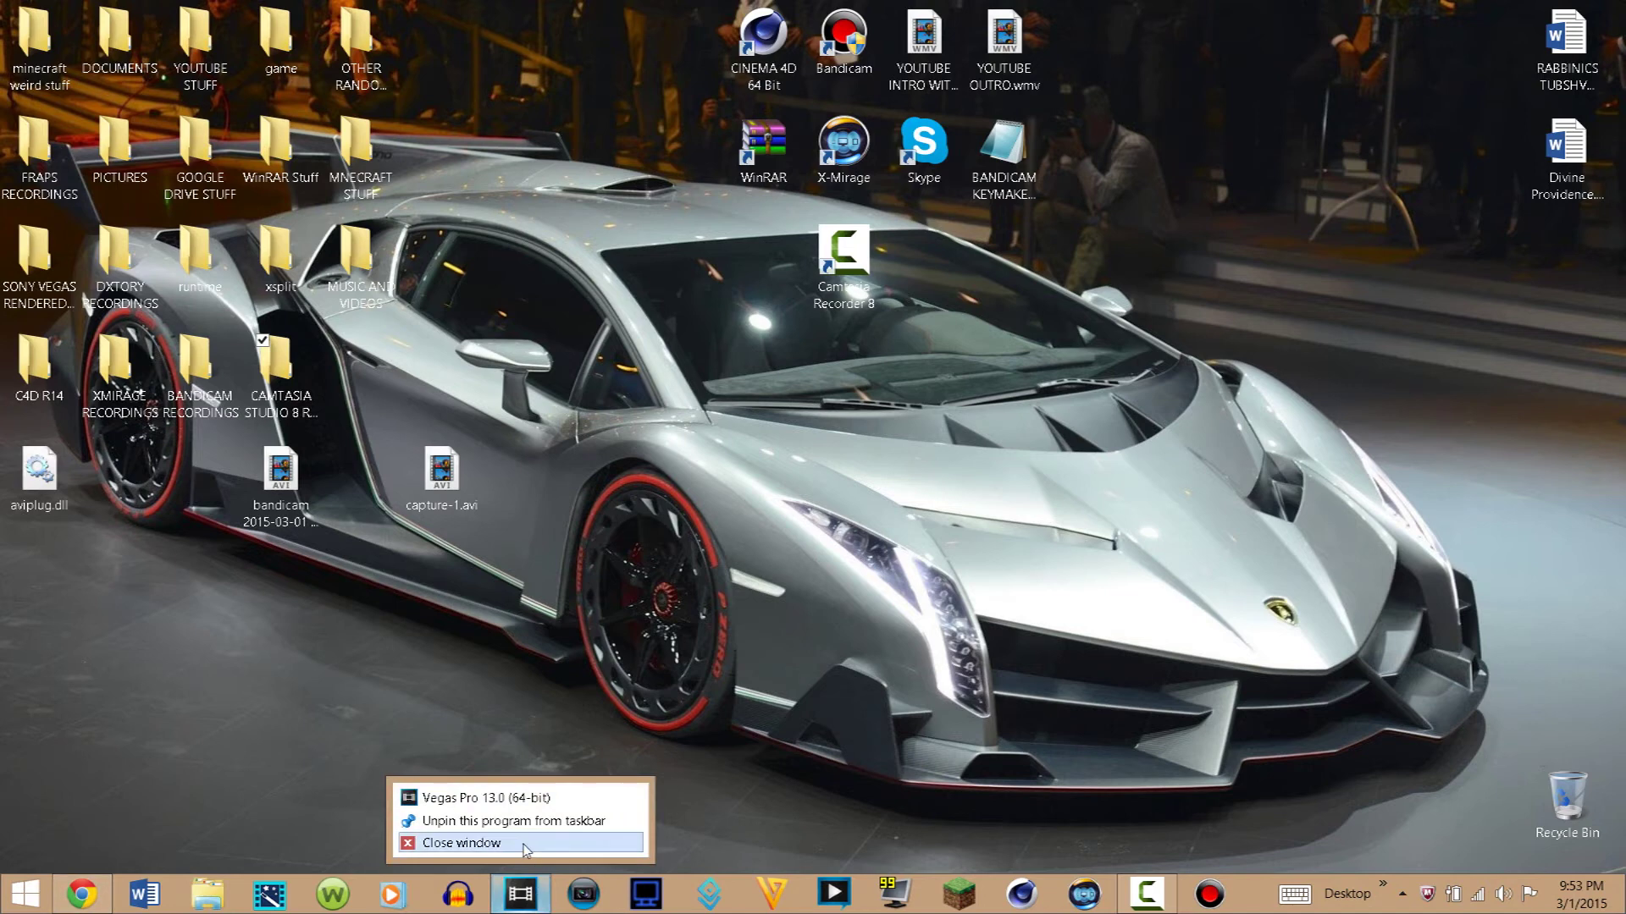
left_click(508, 840)
left_click(984, 513)
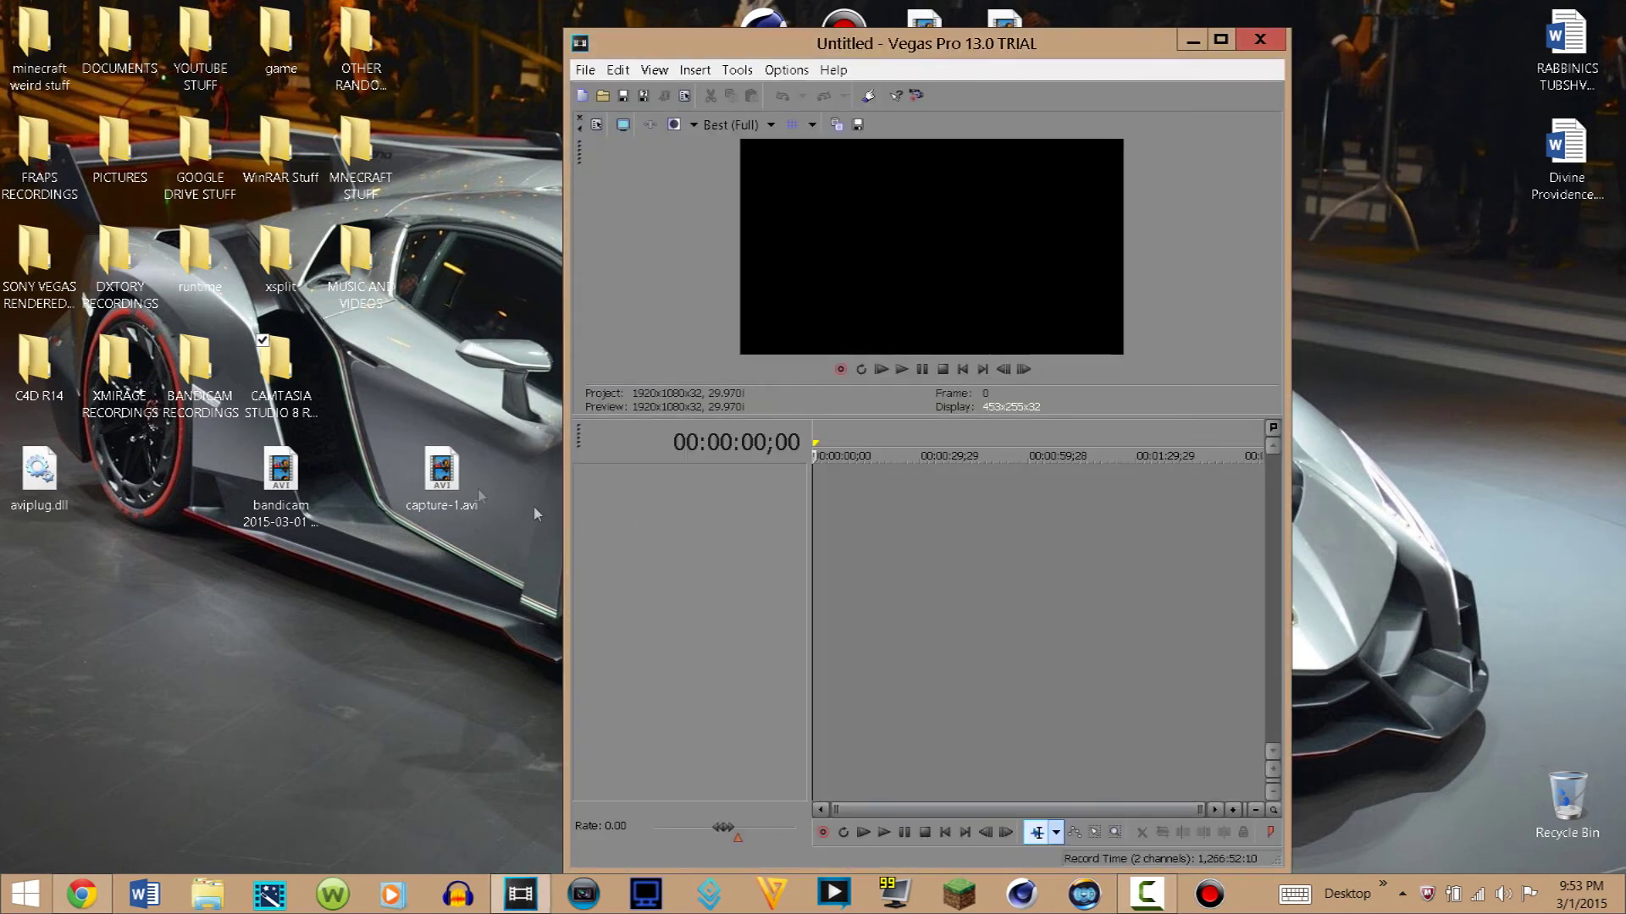
left_click_drag(441, 471, 820, 496)
Step: Answer the project-settings prompt, then place the bandicam AVI after capture-1.avi and scrub to preview it
left_click(1086, 384)
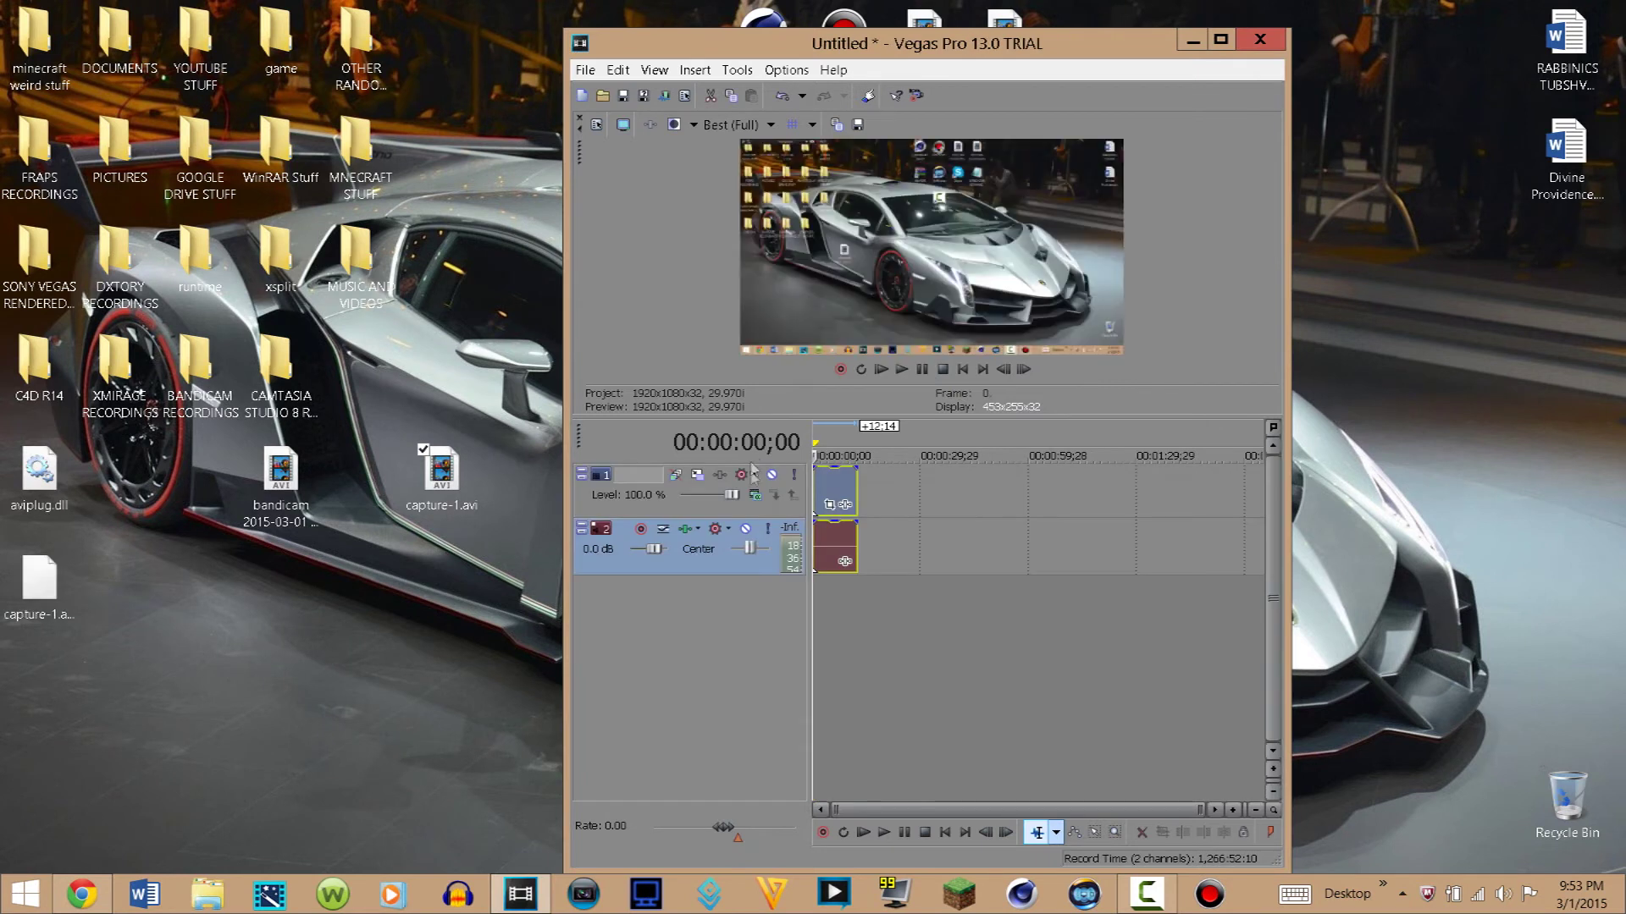
left_click(336, 419)
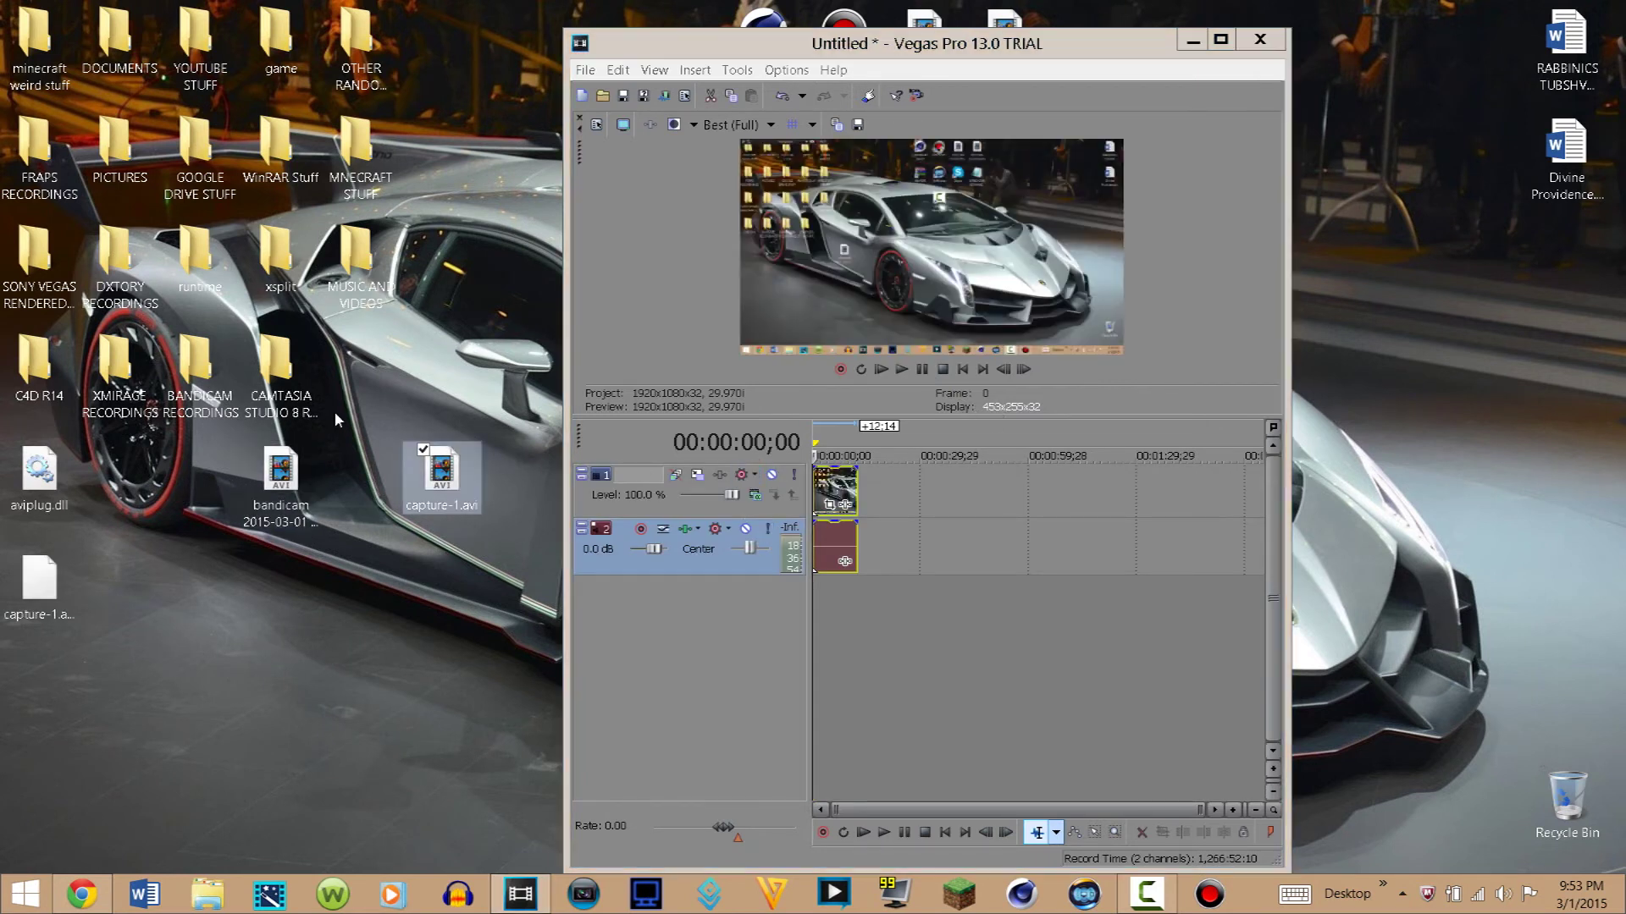
left_click_drag(286, 474, 970, 506)
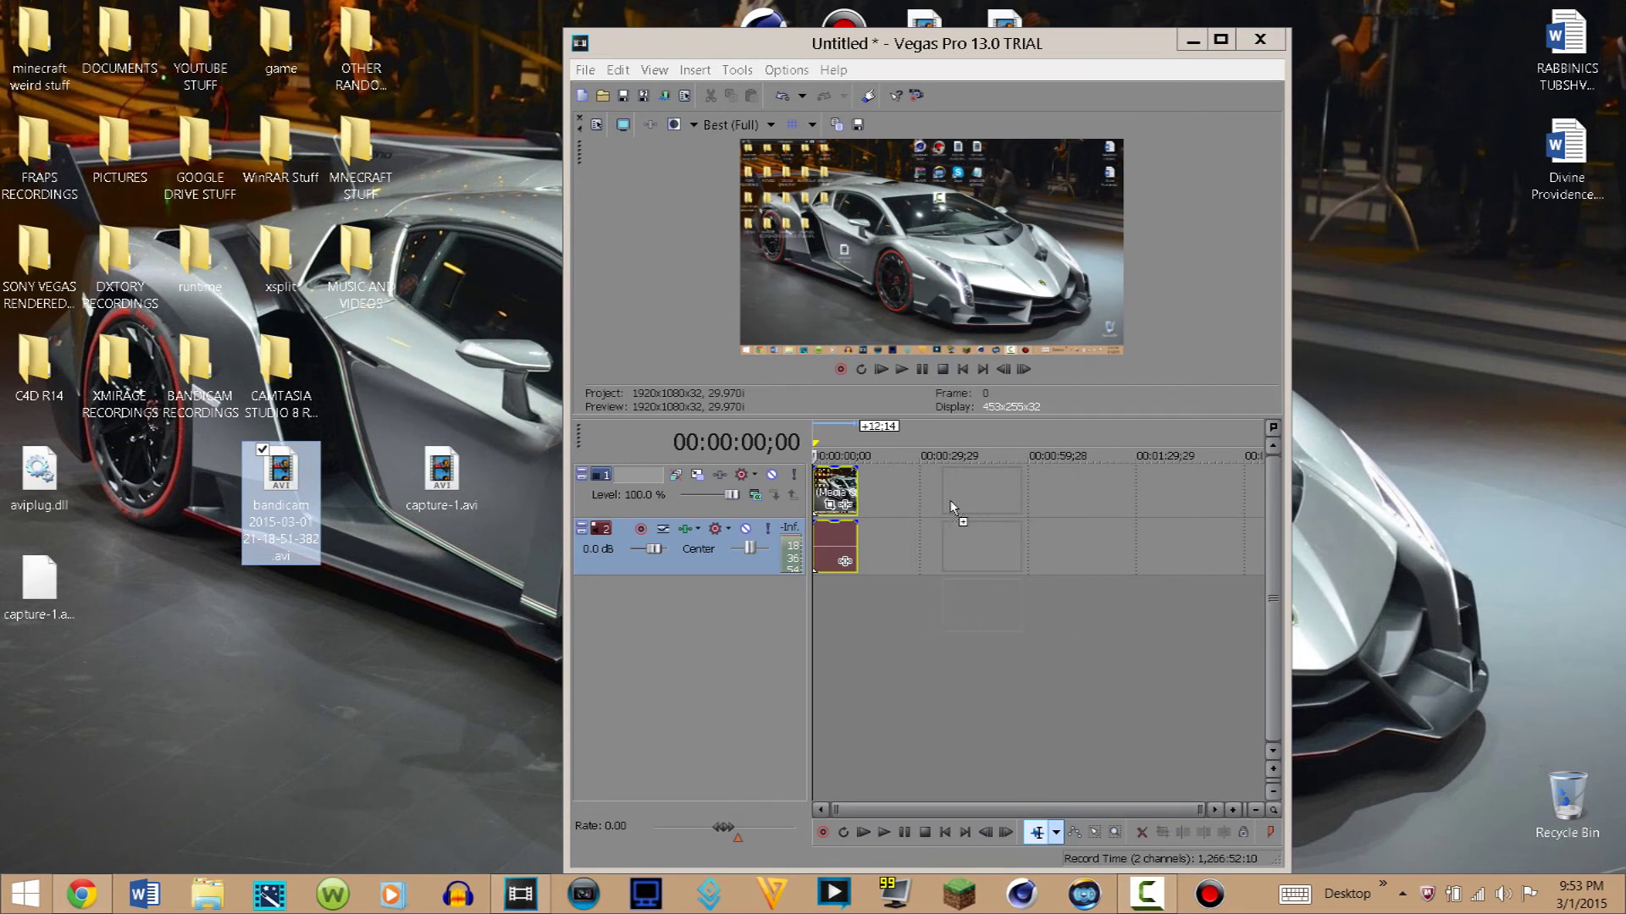
left_click_drag(952, 508, 952, 508)
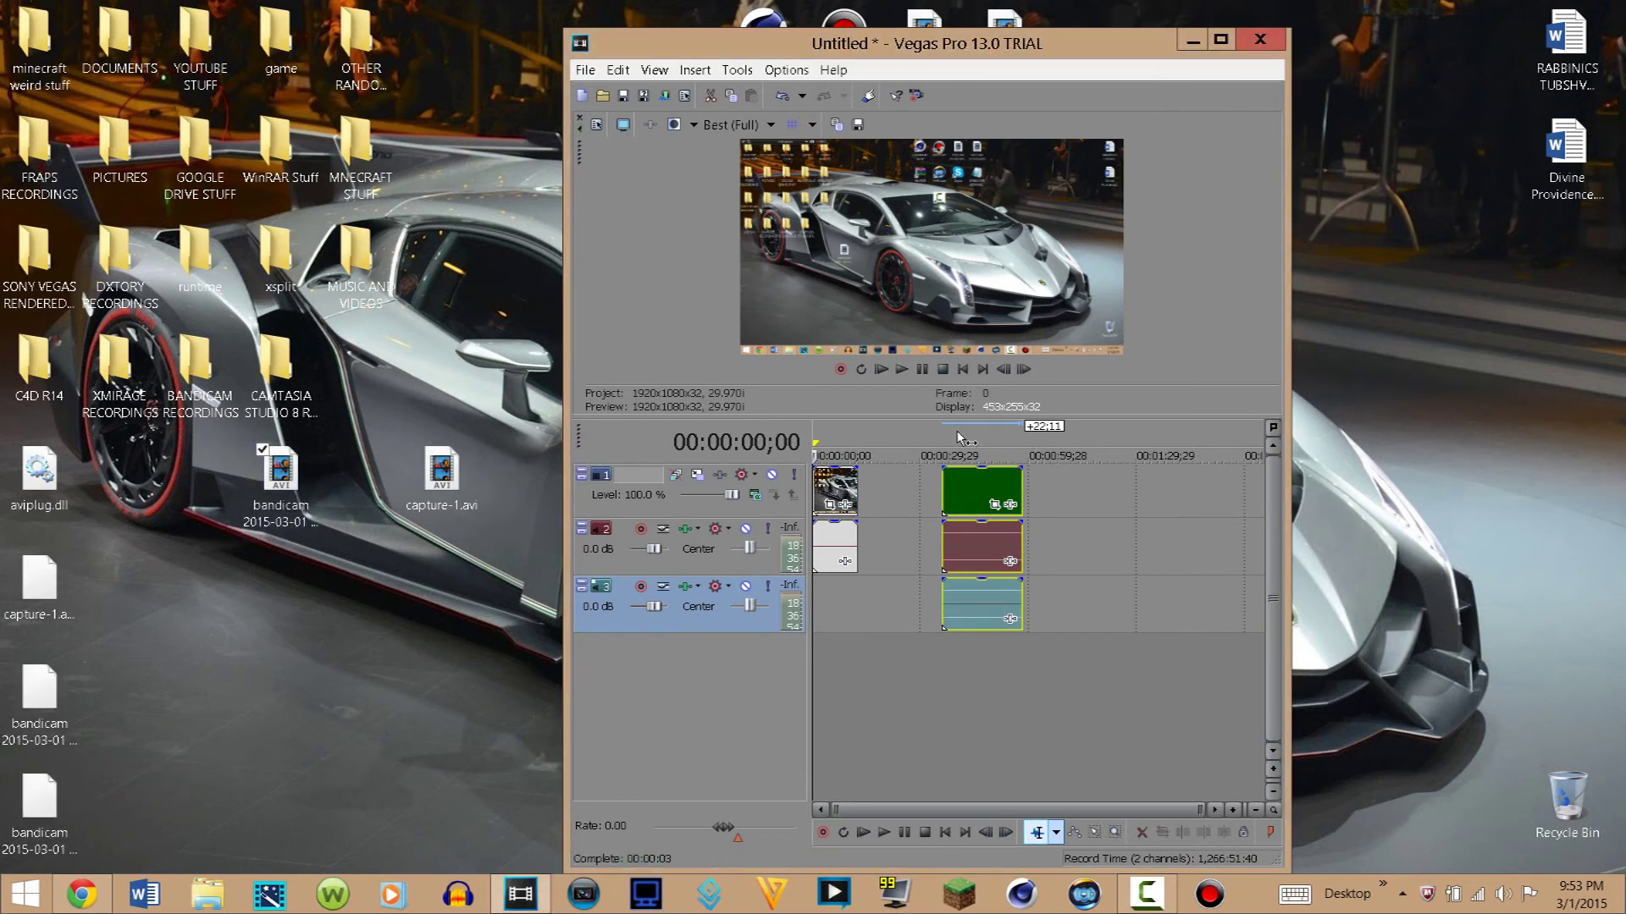
mouse_move(957, 439)
left_mouse_down()
mouse_move(1012, 439)
mouse_move(931, 438)
mouse_move(957, 439)
left_mouse_up()
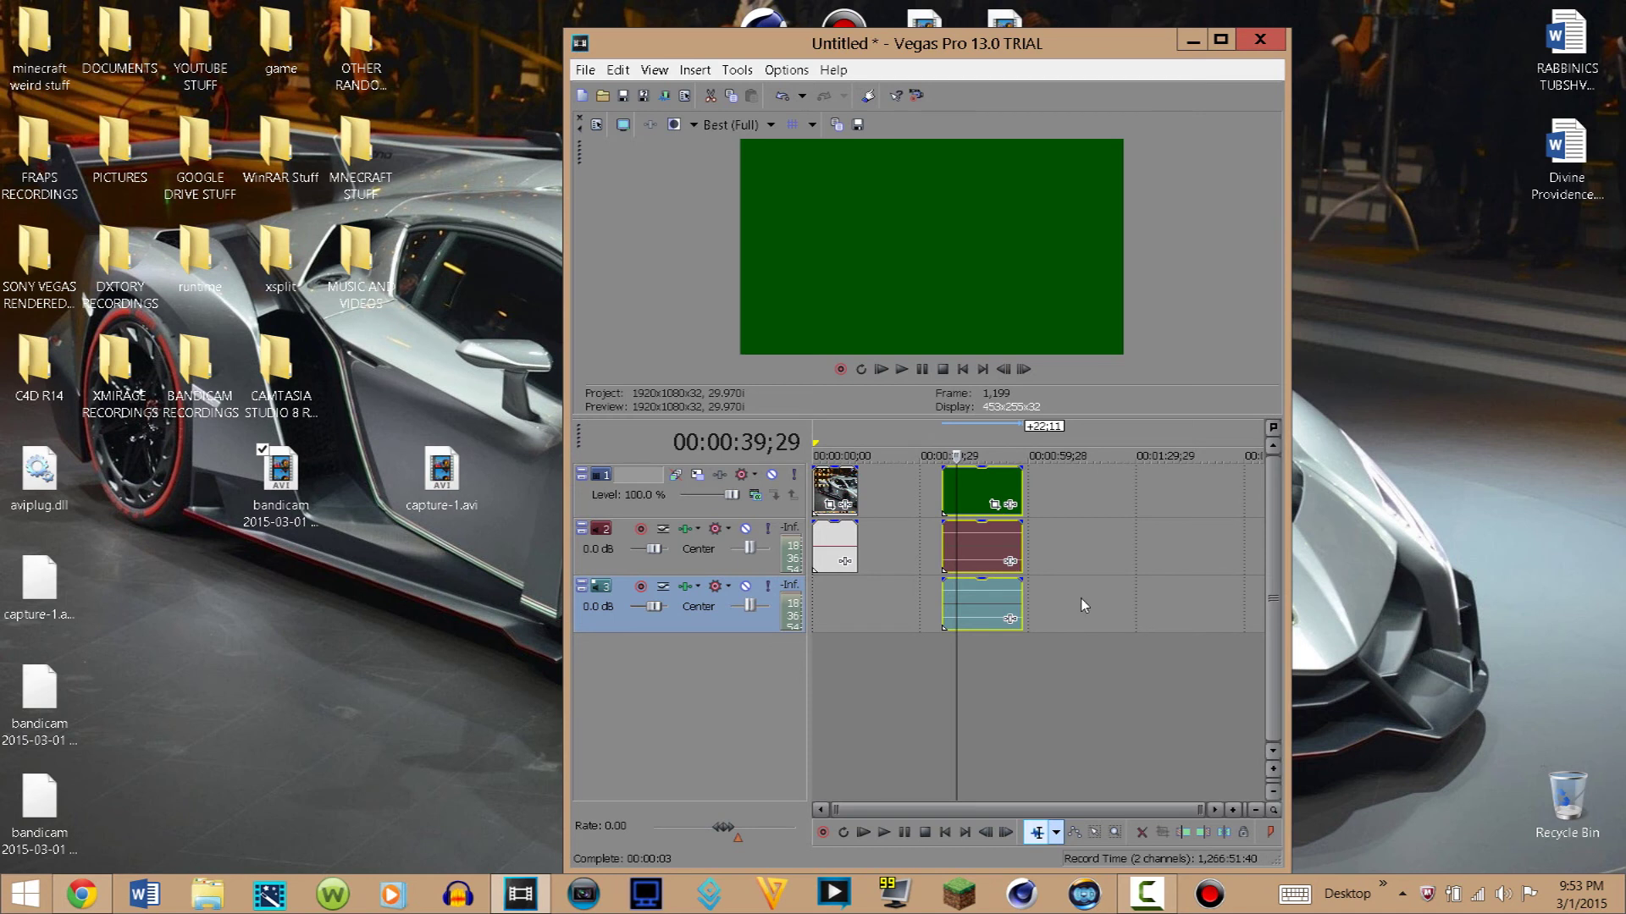
Step: Select and deselect the bandicam AVI, minimize Vegas, and bring up Camtasia Recorder
left_click(279, 491)
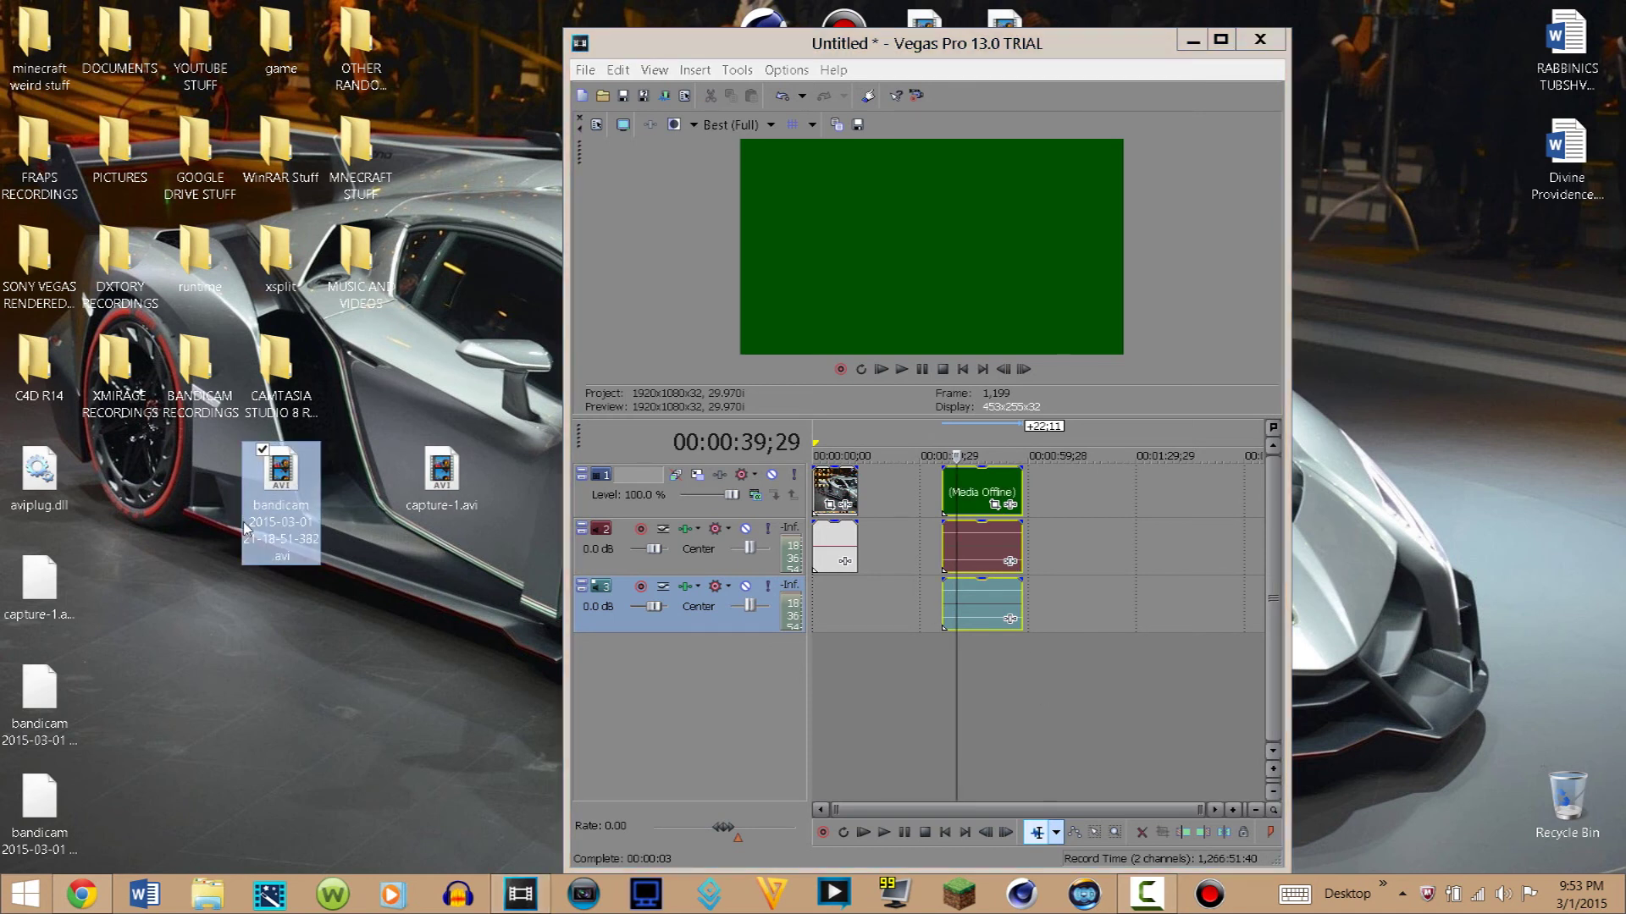
left_click(215, 559)
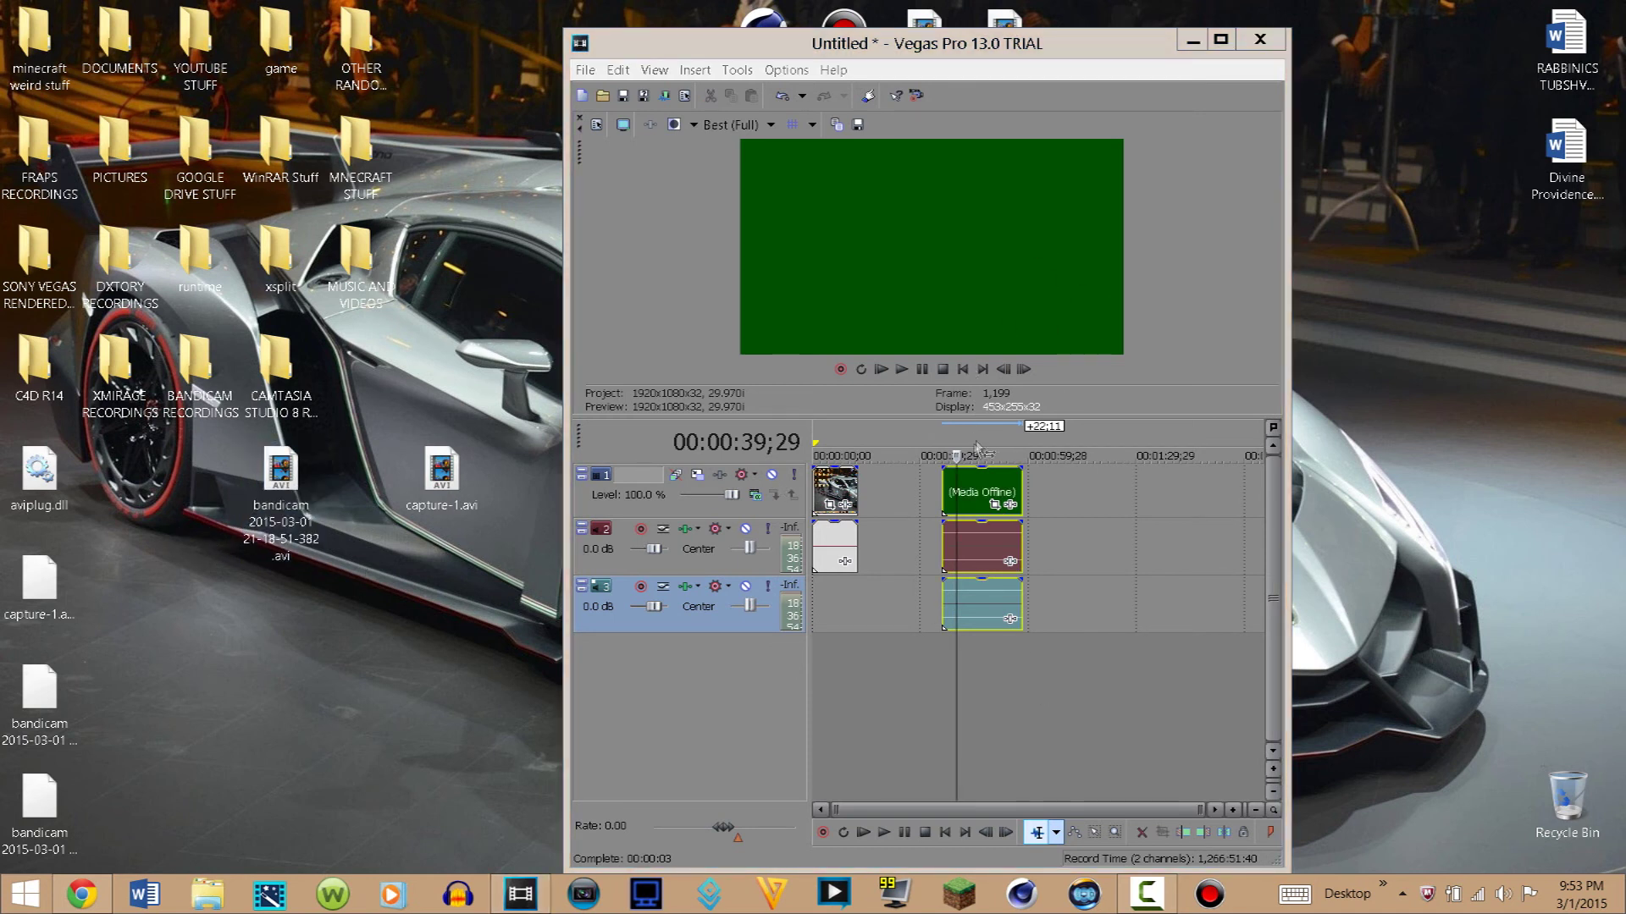
left_click(1192, 40)
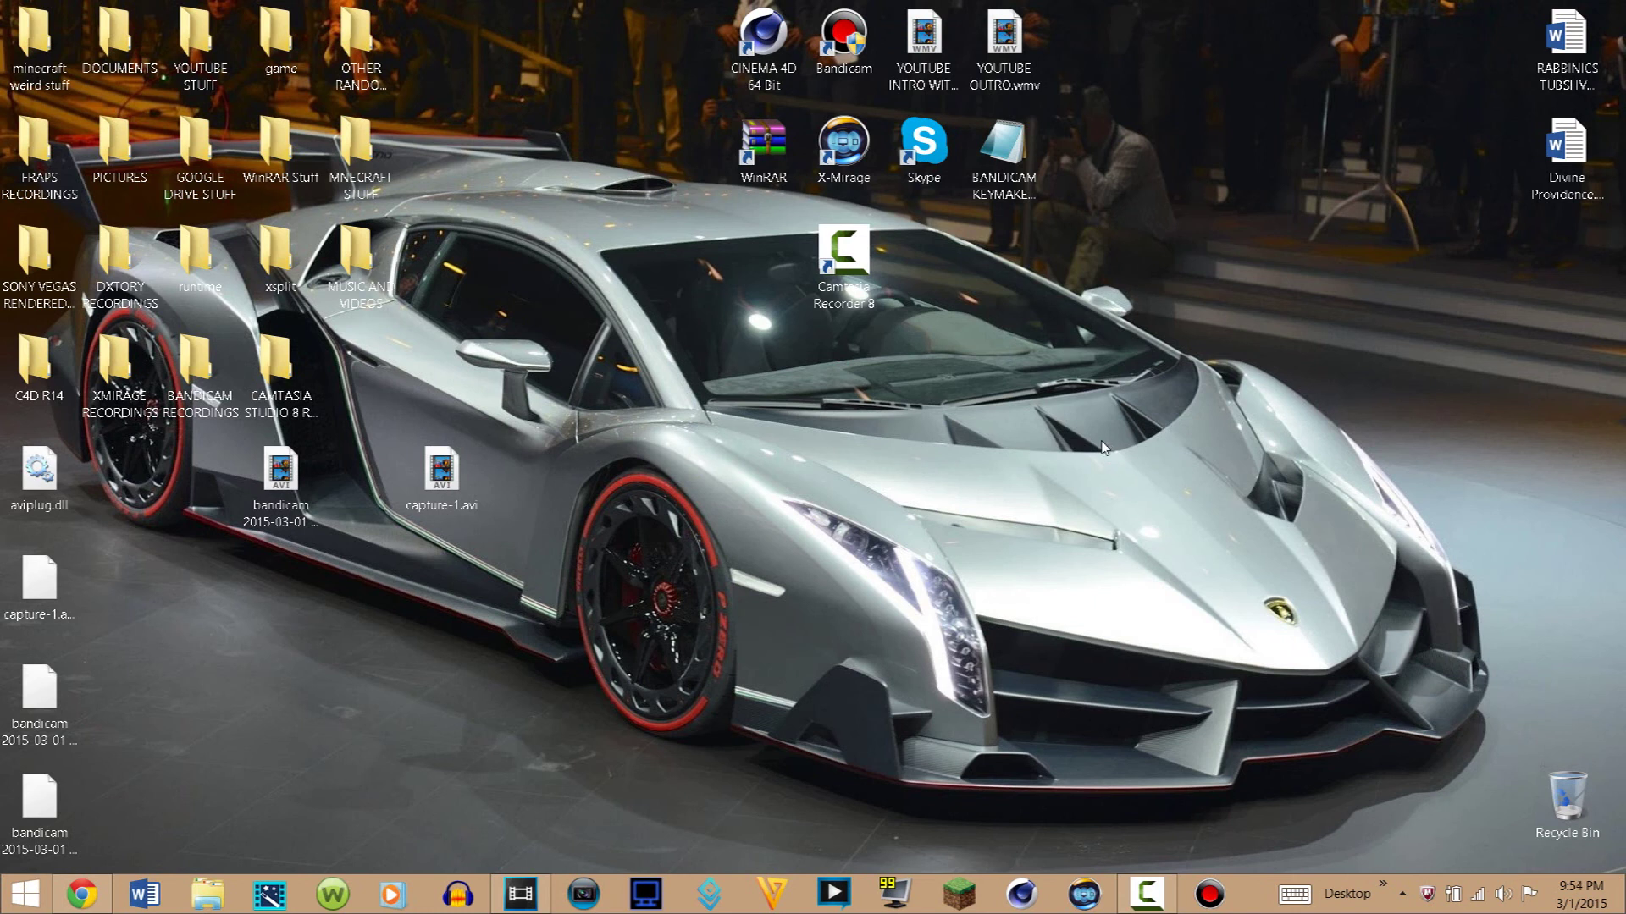
left_click(1147, 893)
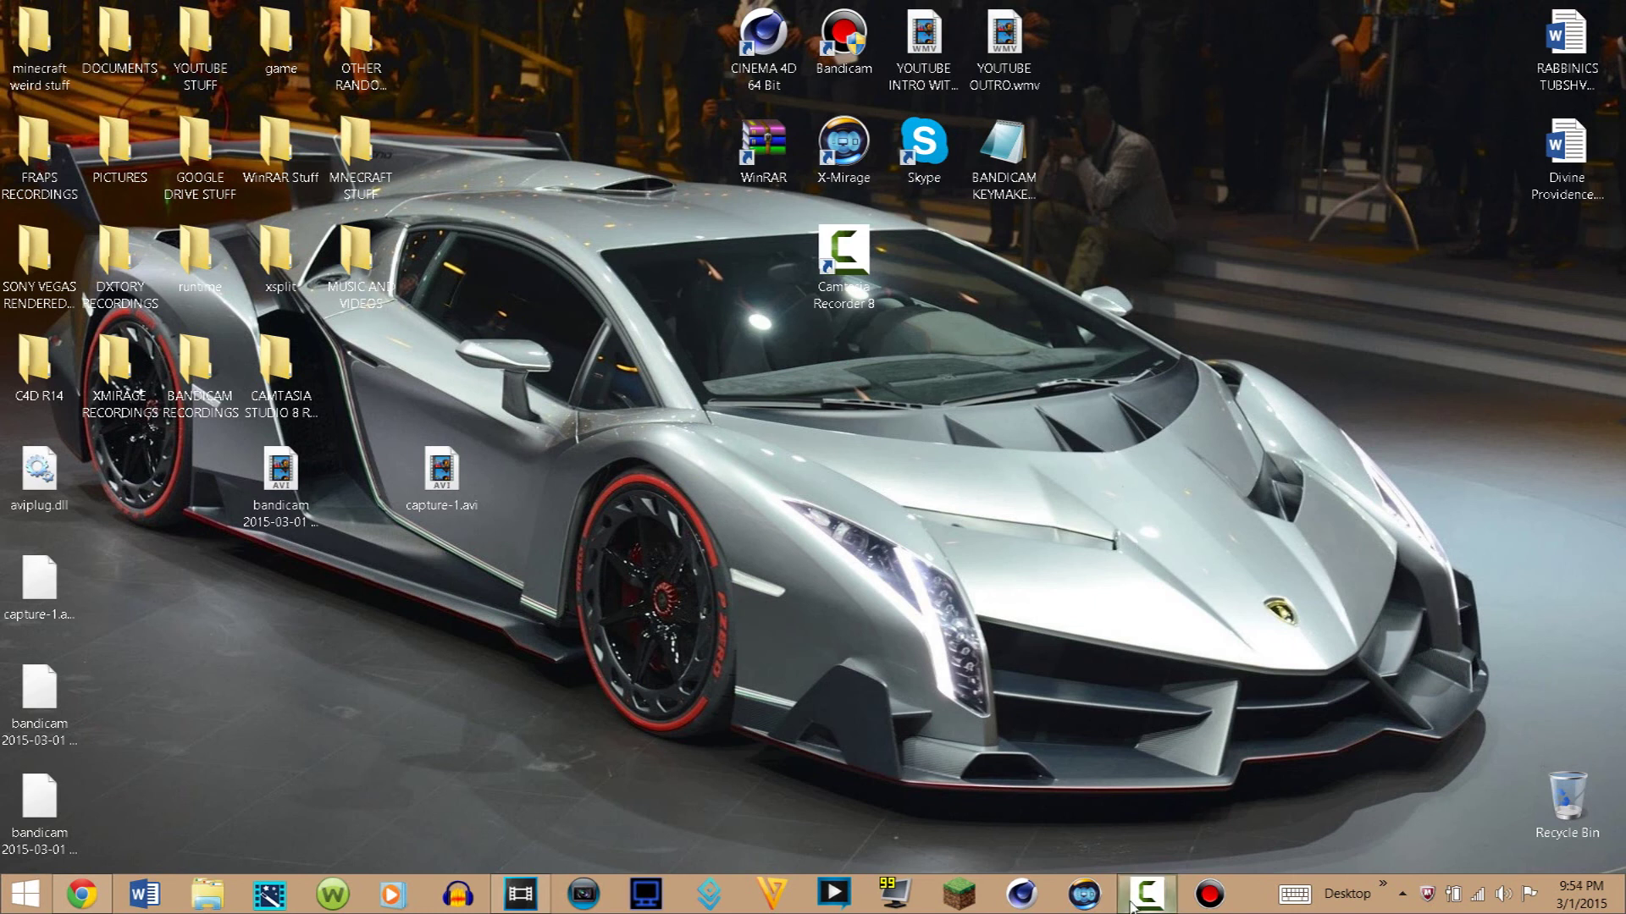